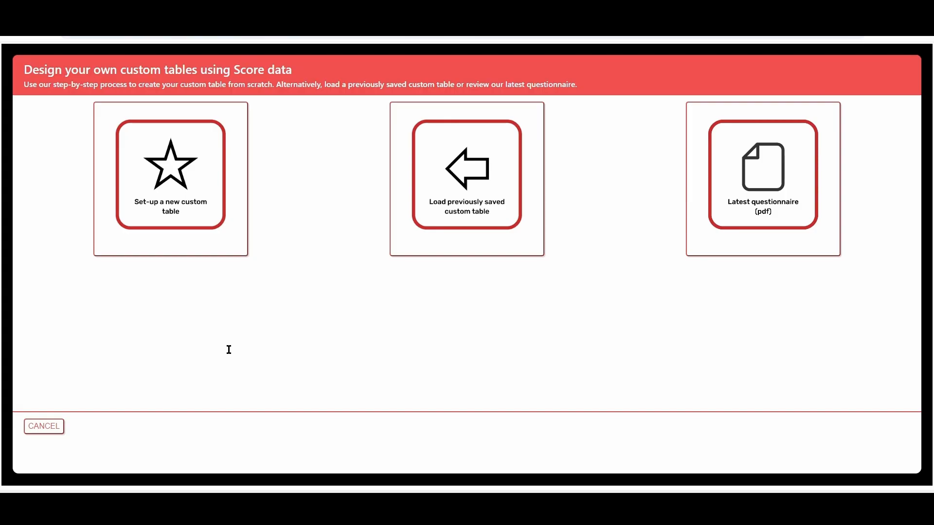
Start setting up a new custom table
click(173, 238)
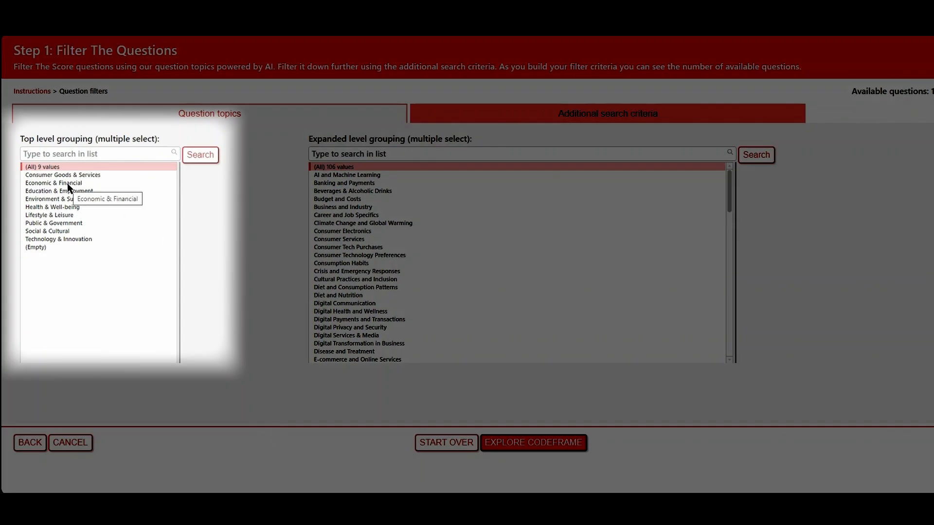
Filter the questions to the top level groupings Economic & Financial, Health & Well-being and Technology & Innovation
click(72, 191)
click(77, 206)
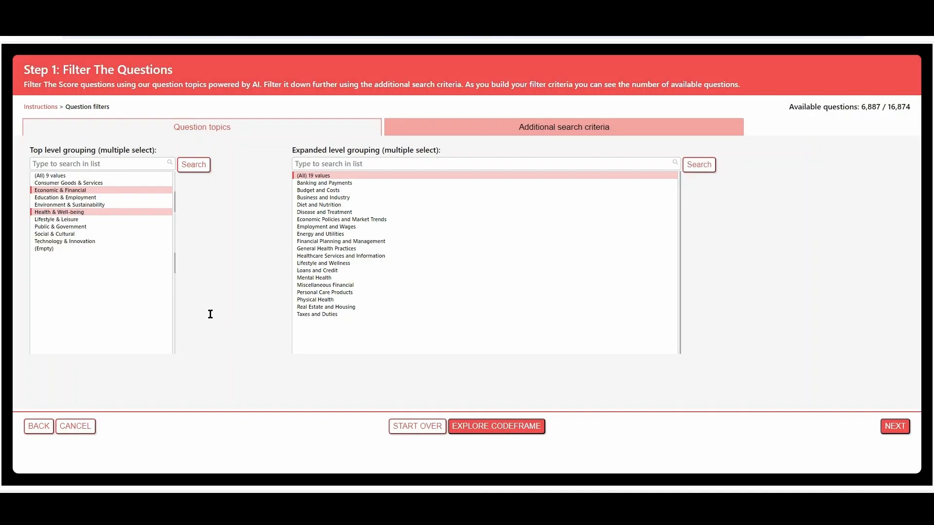
ctrl+click(85, 241)
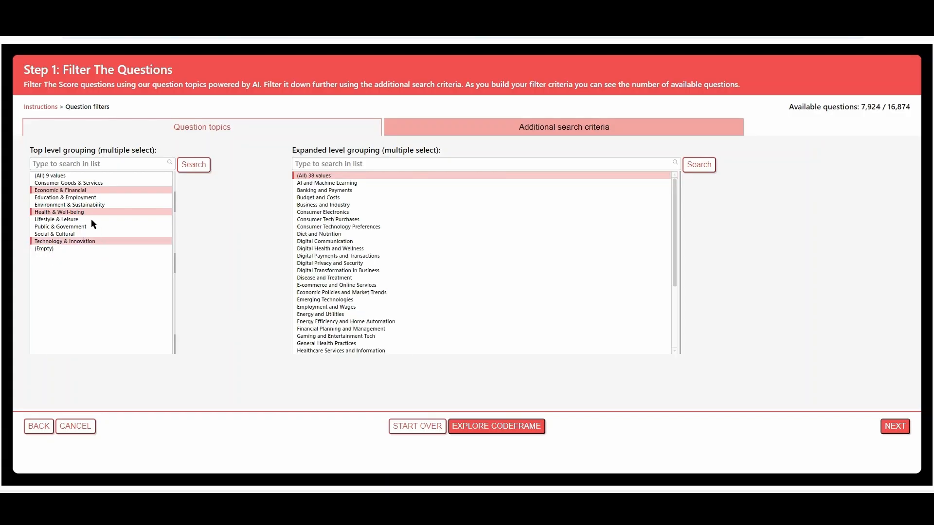
Select the consecutive groupings from Health & Well-being to Social & Cultural, and reset the top level grouping to all values
click(95, 235)
shift+click(88, 211)
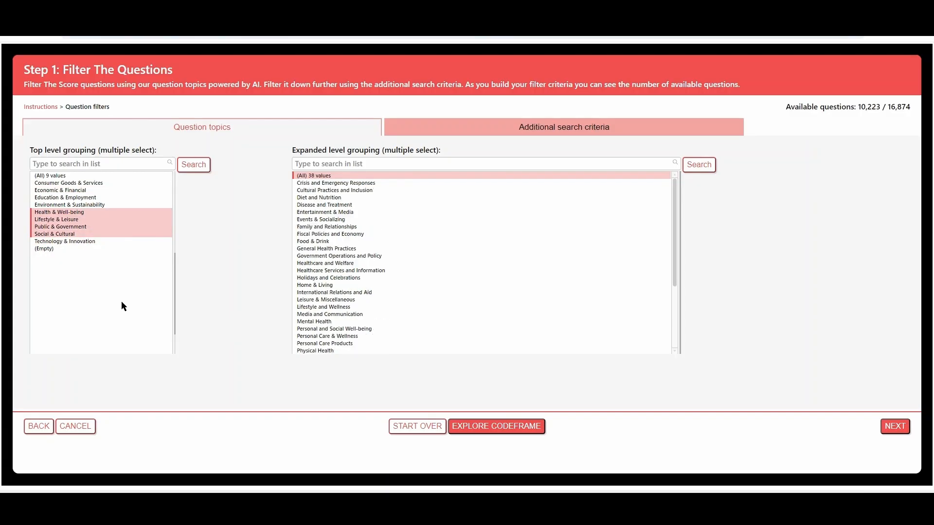
click(59, 177)
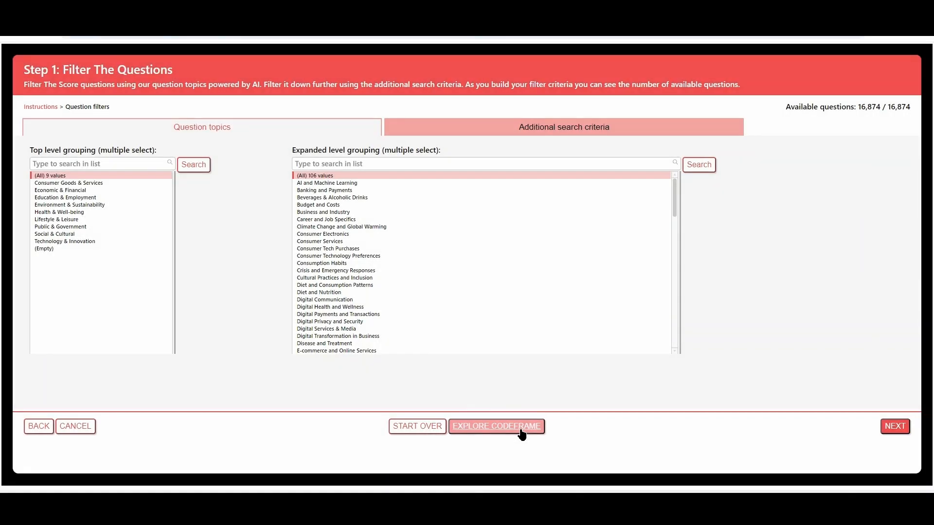
Explore the codeframe descriptions for Consumer Identity and Sentiment and for Homes, family life and weekly routines, and return to the question filters
click(525, 438)
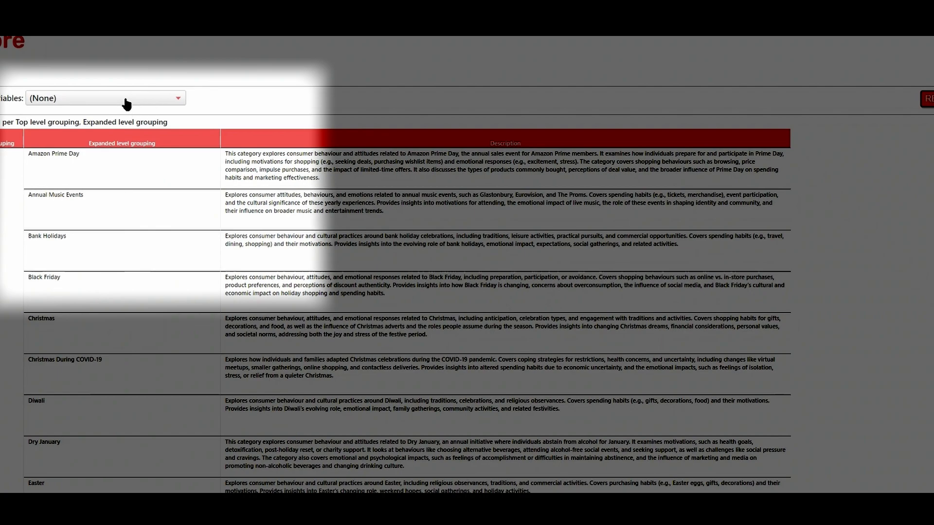
click(126, 104)
click(125, 159)
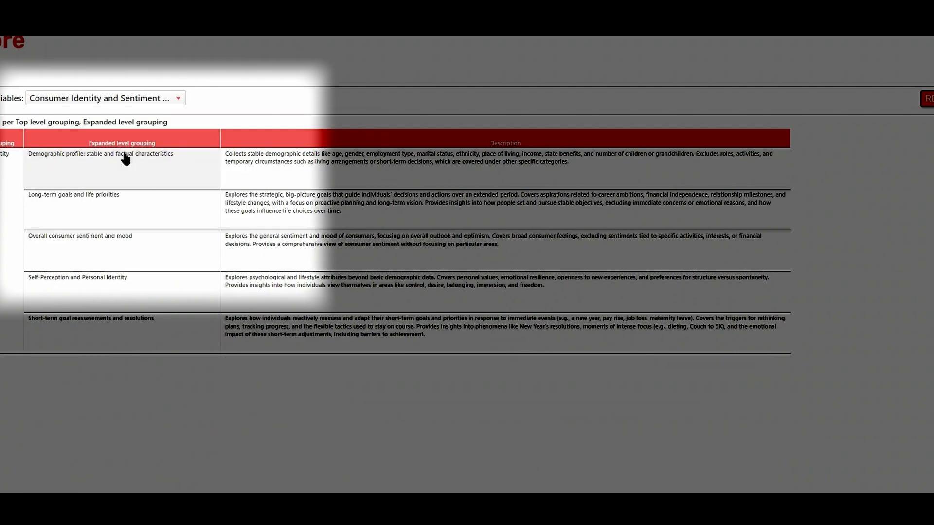
click(161, 103)
click(140, 206)
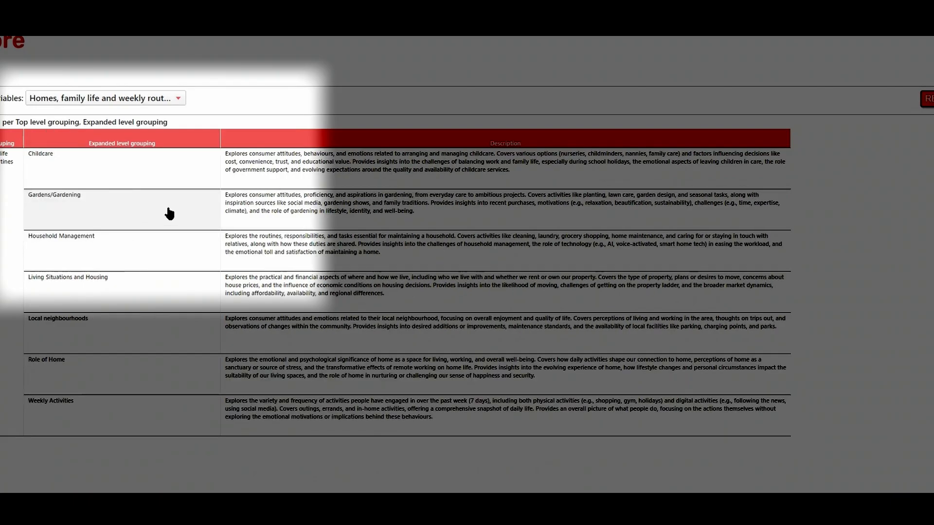
click(176, 99)
click(149, 114)
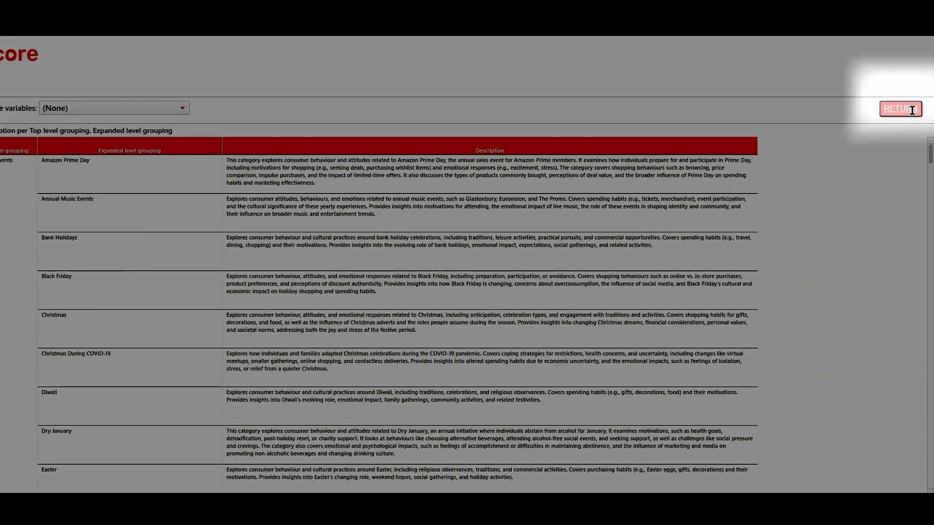
click(912, 110)
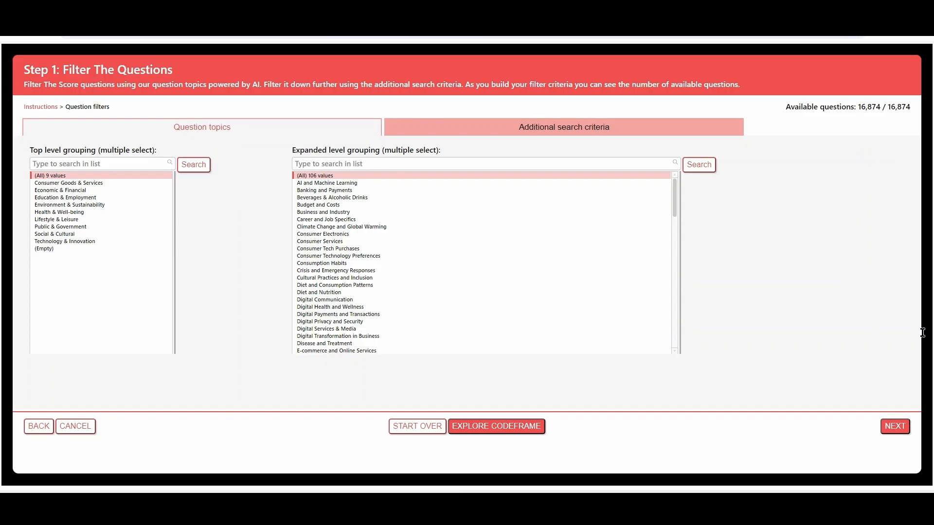
Restrict the number of times asked in the additional search criteria to Always asked
click(605, 132)
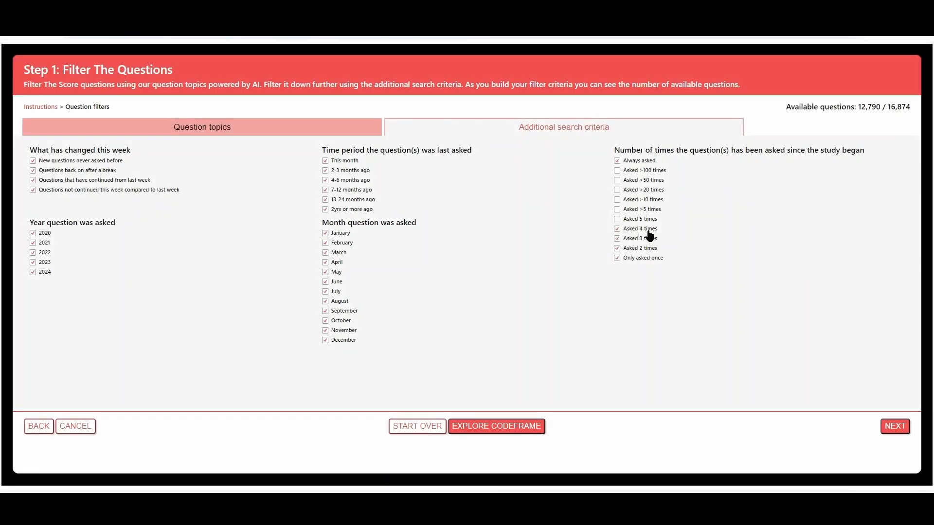
click(650, 262)
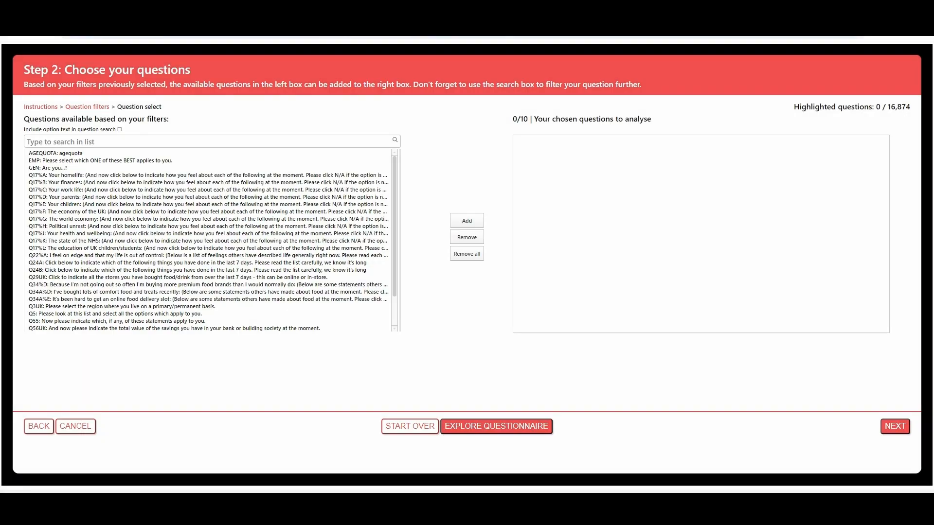
Search the available questions for "homelife", clear the search, and leave option text excluded from the question search
text(homelif)
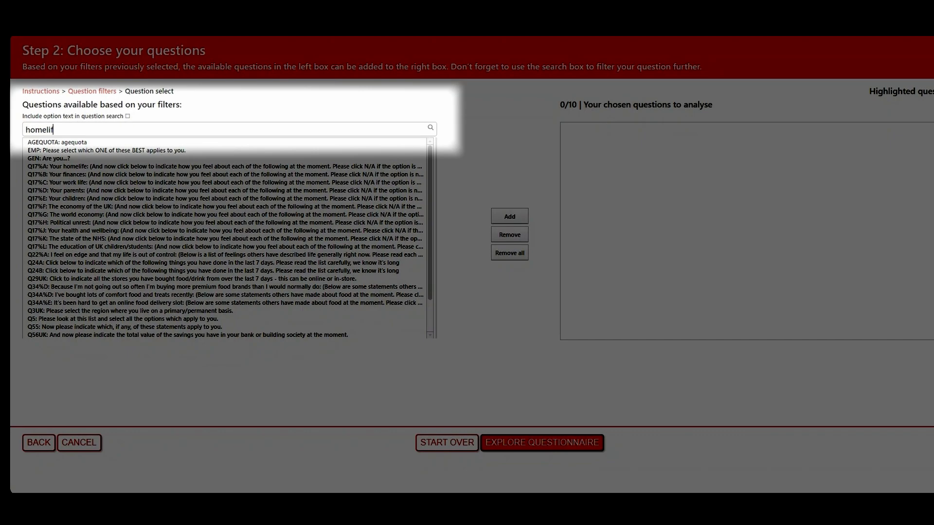
text(e)
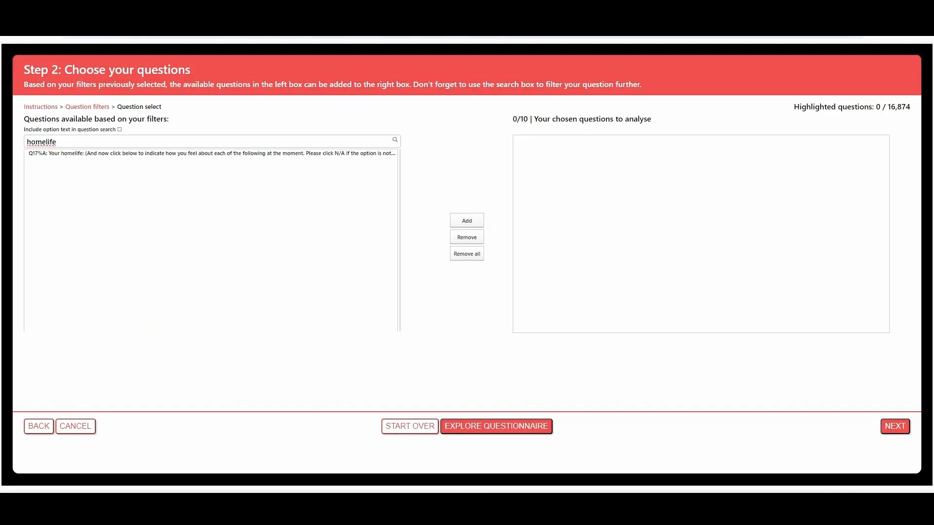
key(ctrl+a)
key(BackSpace)
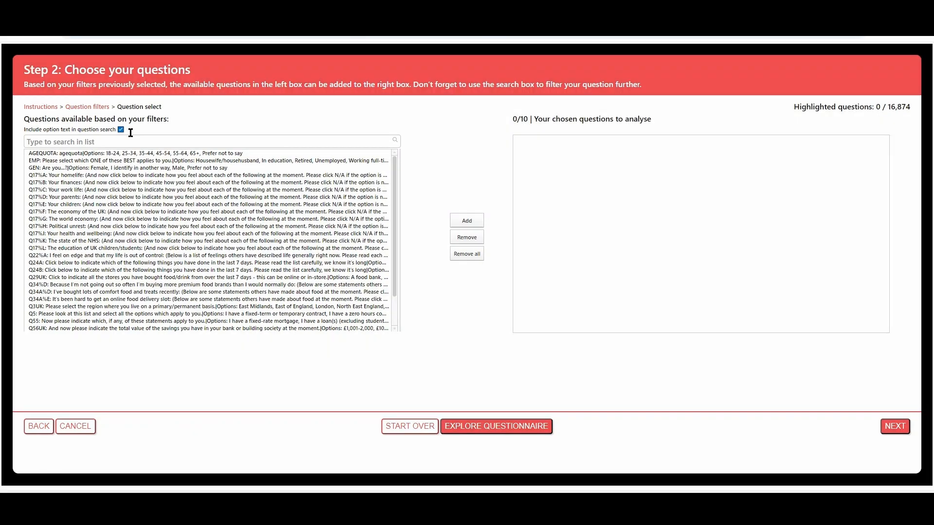
click(124, 122)
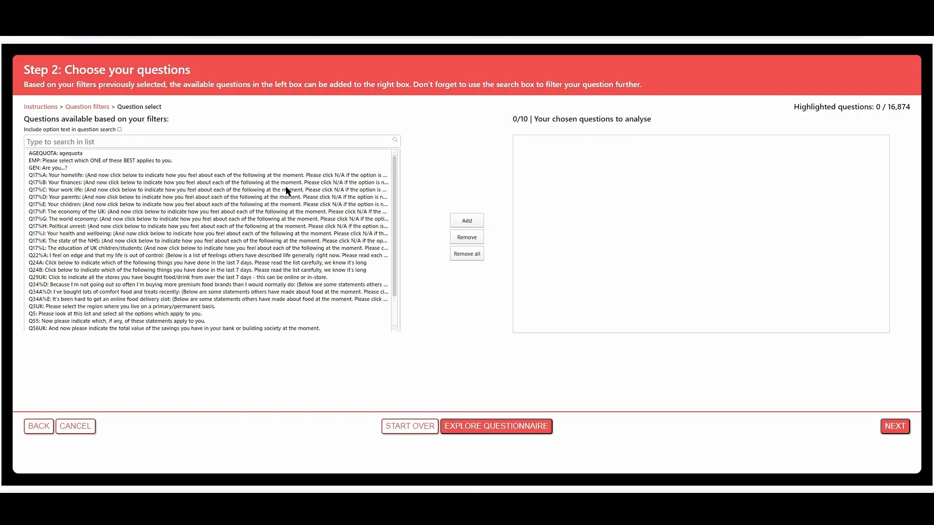
Add the Q17 questions on work life and on health and wellbeing to the chosen questions, and remove them all again
click(73, 189)
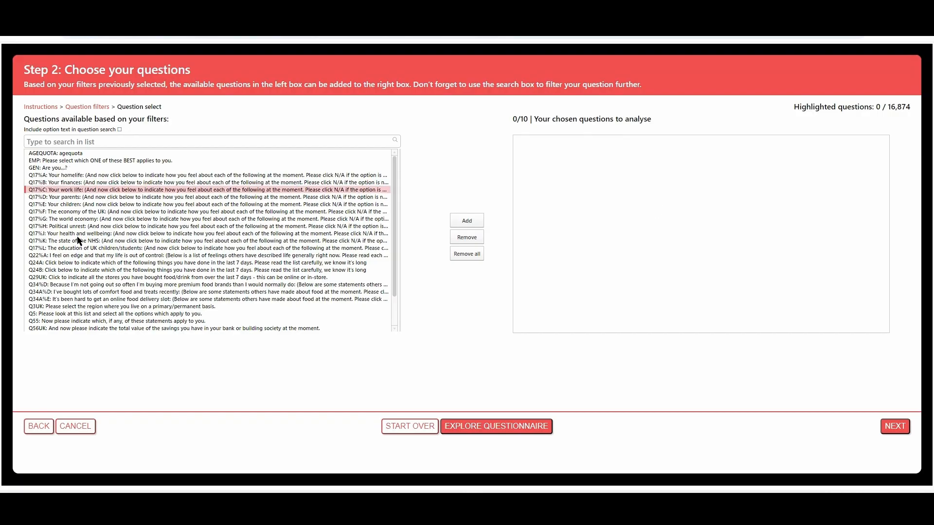
click(78, 234)
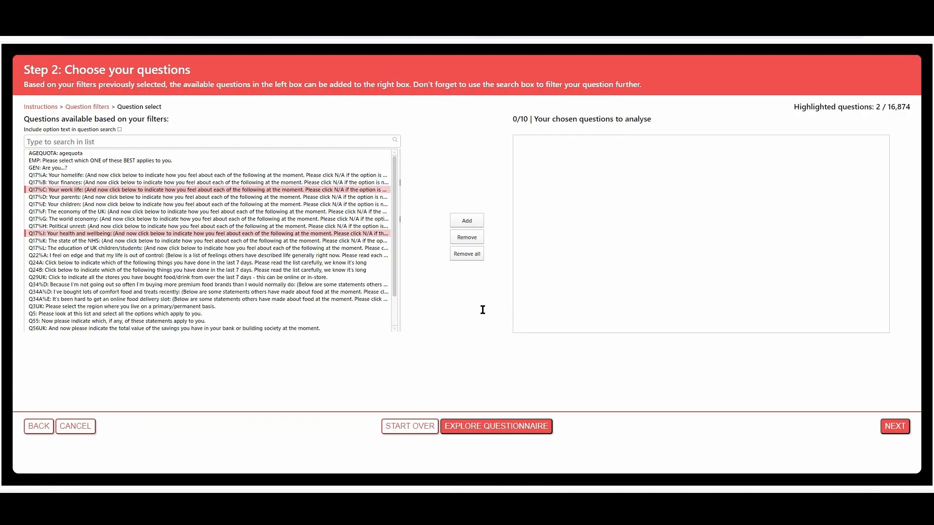
click(468, 222)
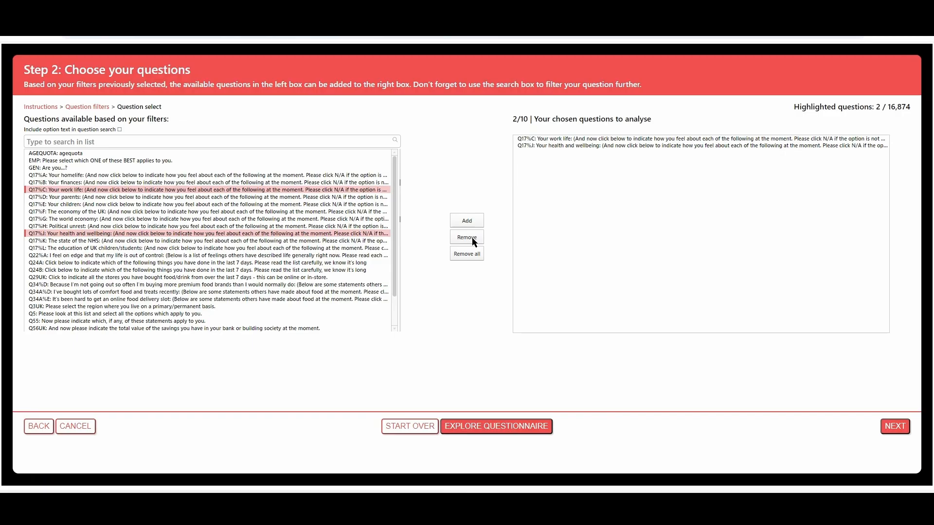
click(573, 147)
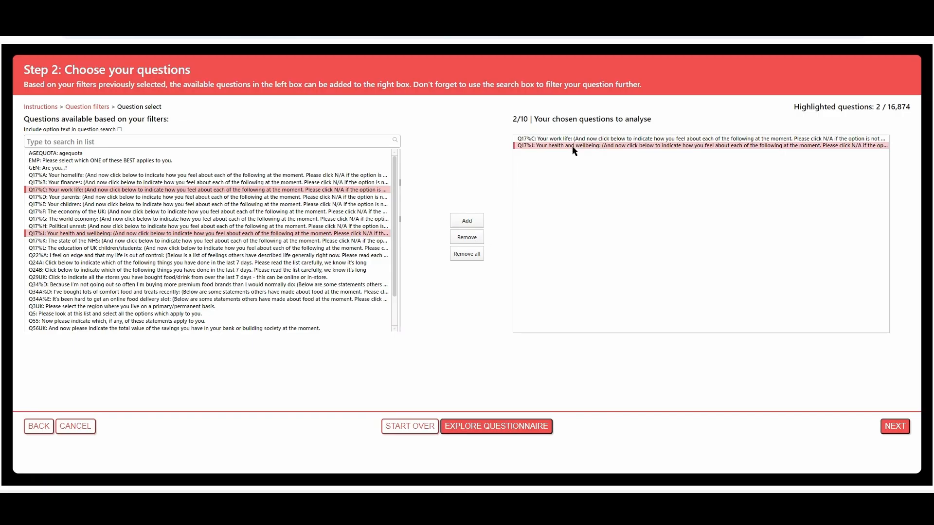
click(472, 255)
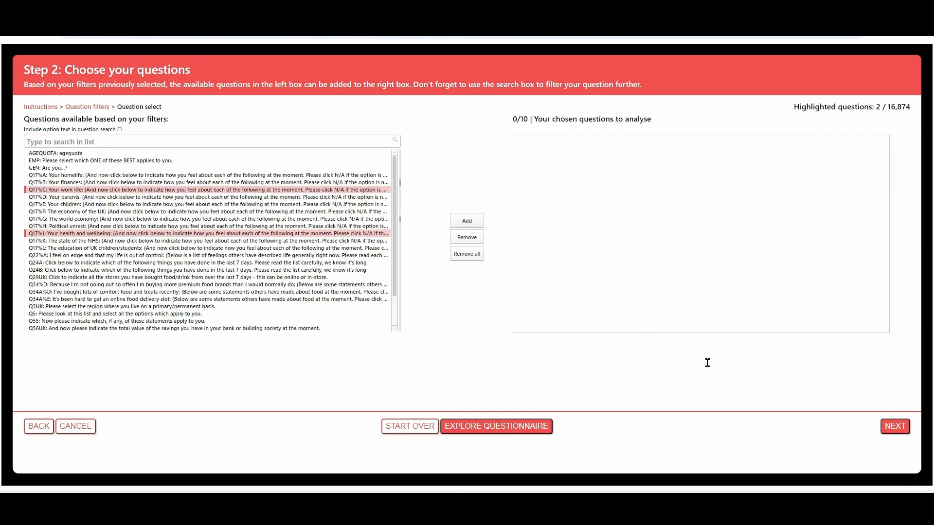
Explore the full questionnaire and show its base by week
click(505, 428)
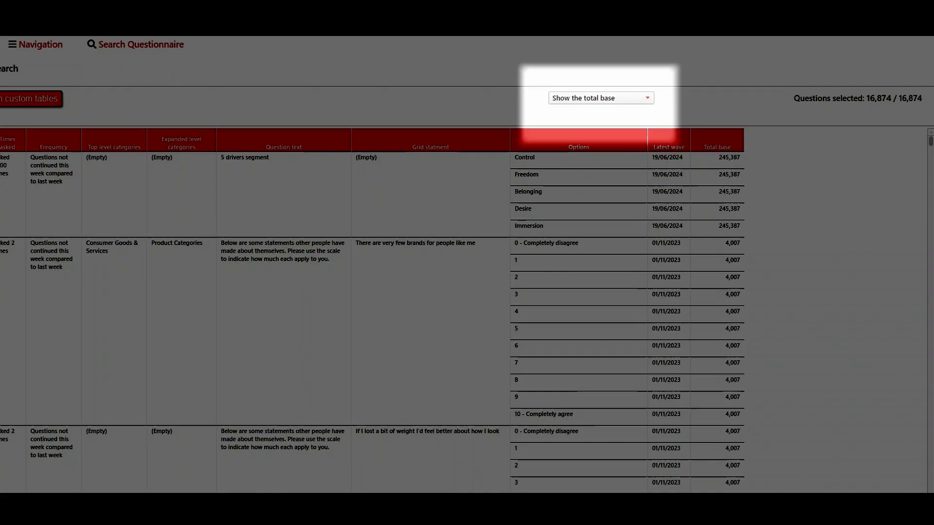
click(620, 98)
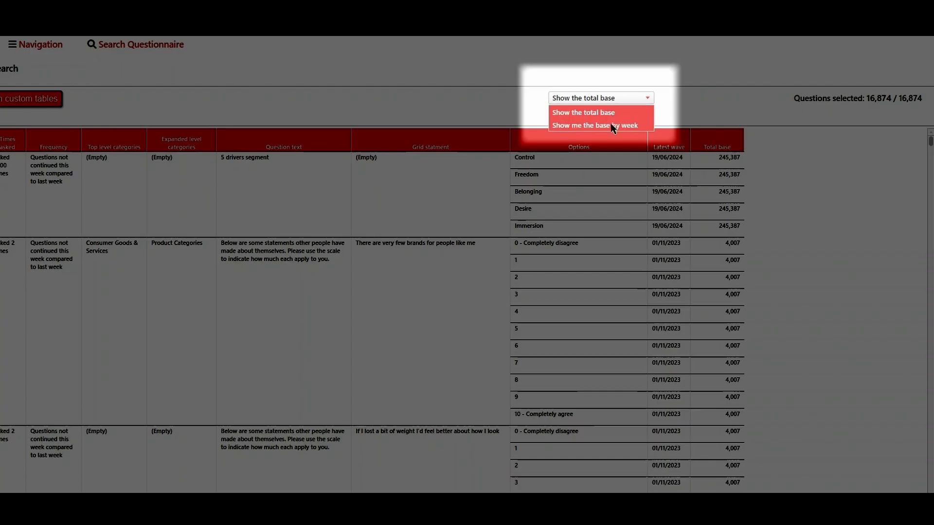
click(611, 125)
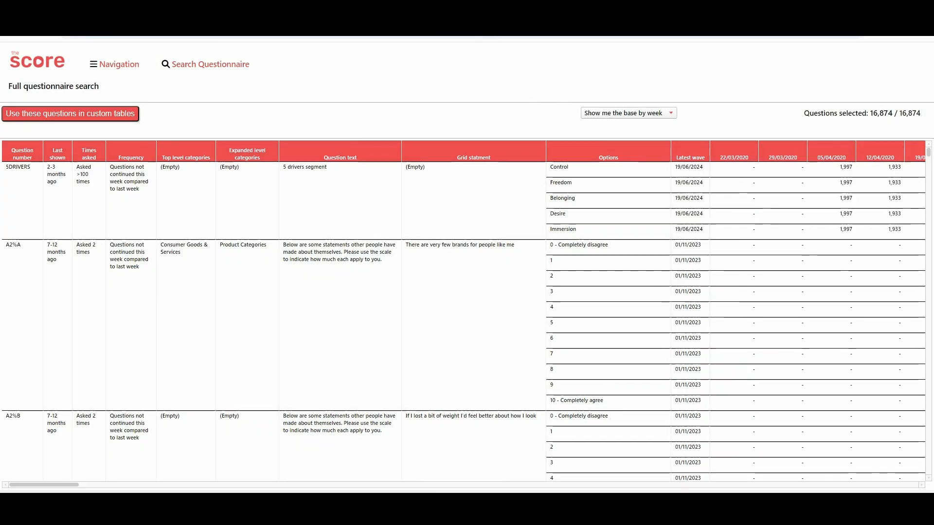
Search the questionnaire for "q17", apply the selection Q17%T, Q17%U and Q17%V, and use these questions in custom tables
click(225, 66)
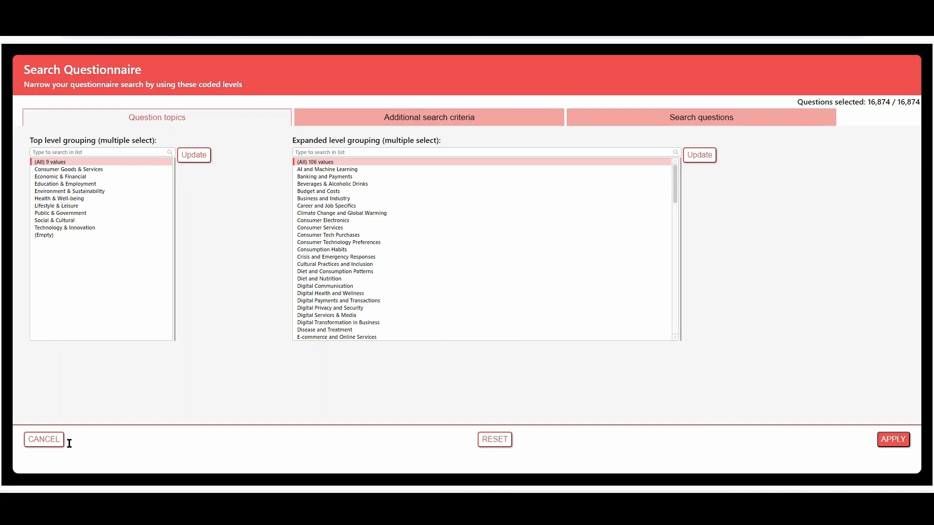
click(481, 127)
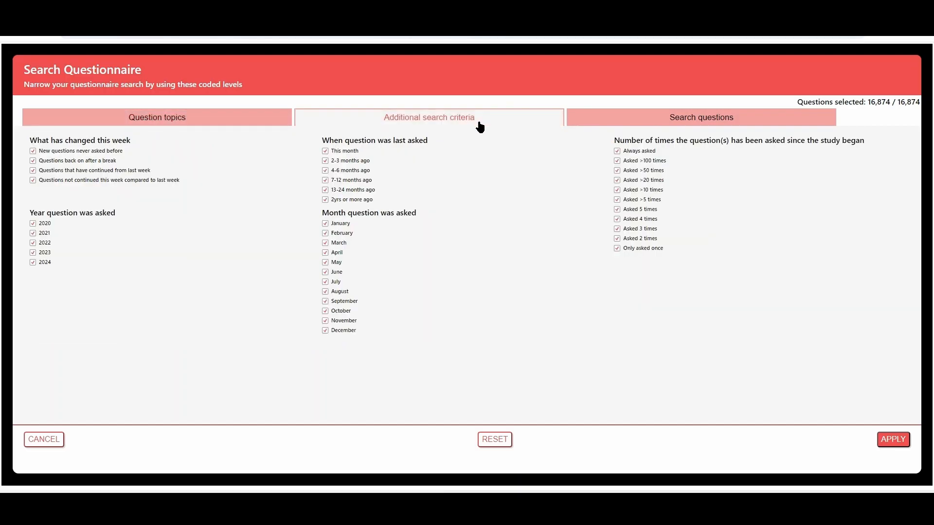
click(686, 118)
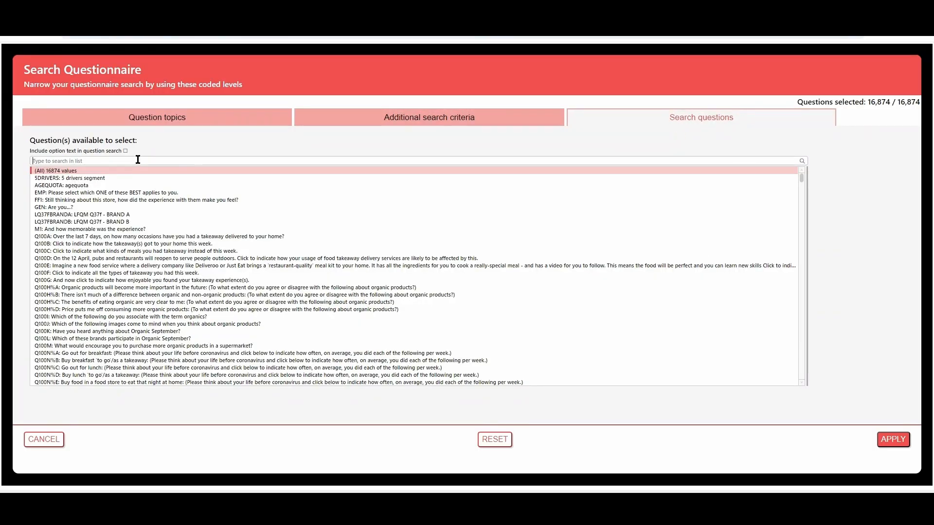
text(q17)
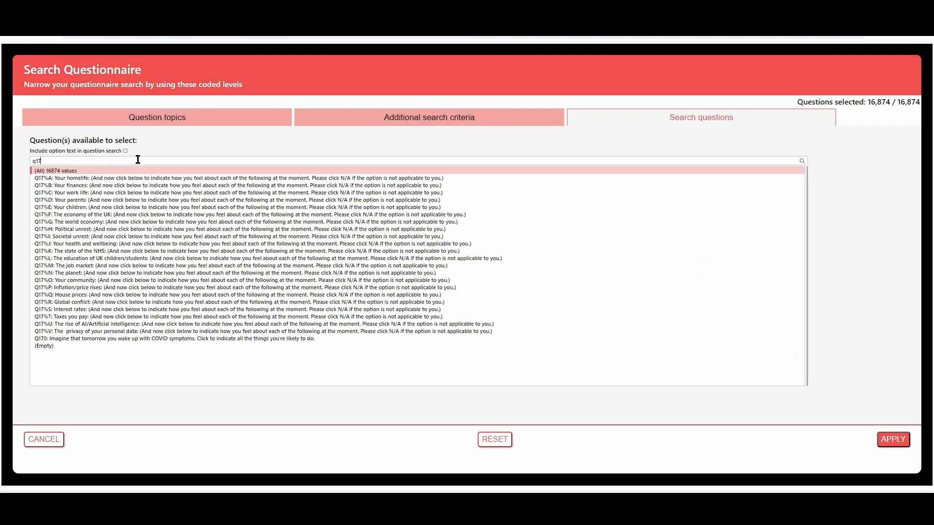
drag(136, 317, 136, 333)
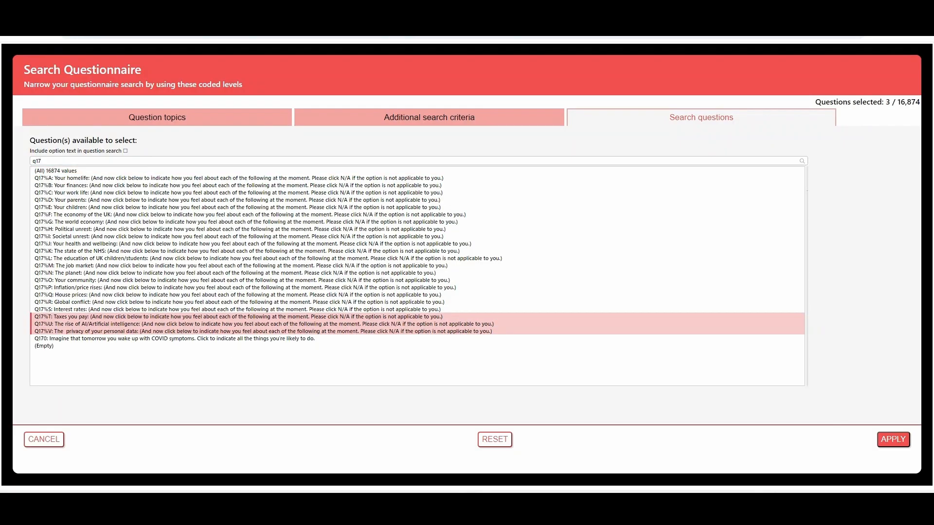
click(894, 441)
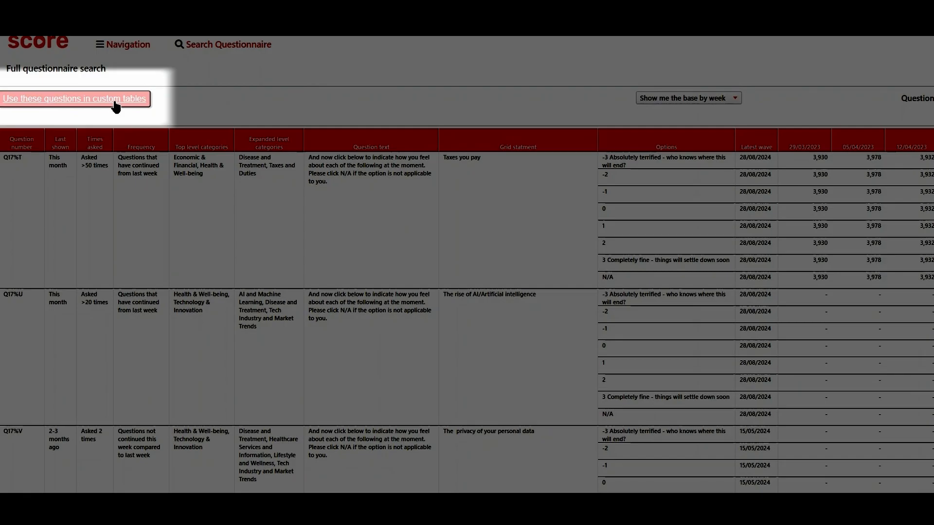
click(114, 103)
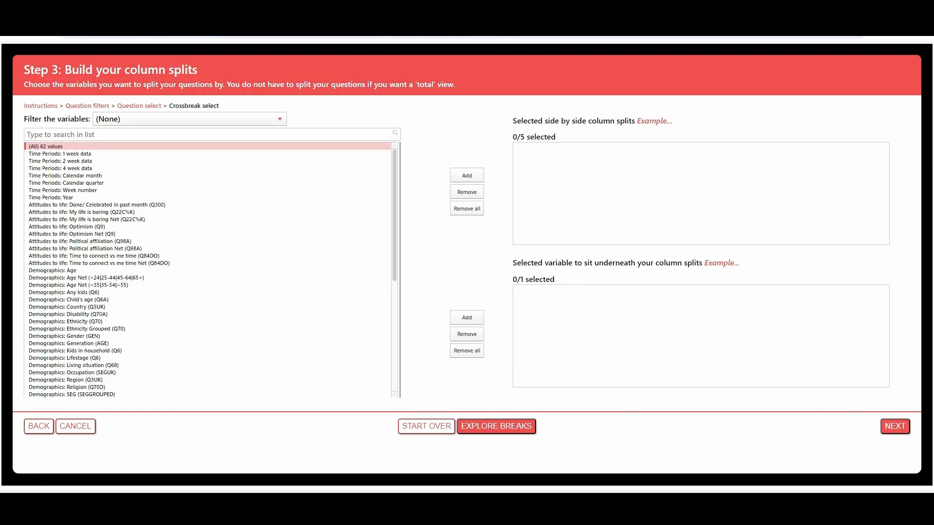
Filter the column split variables to Demographics and search them for "gender"
click(198, 120)
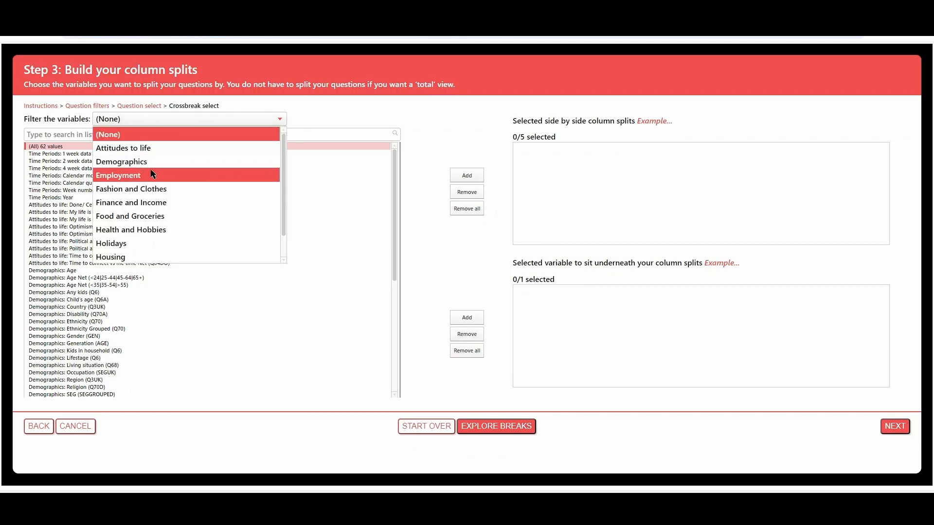
click(150, 161)
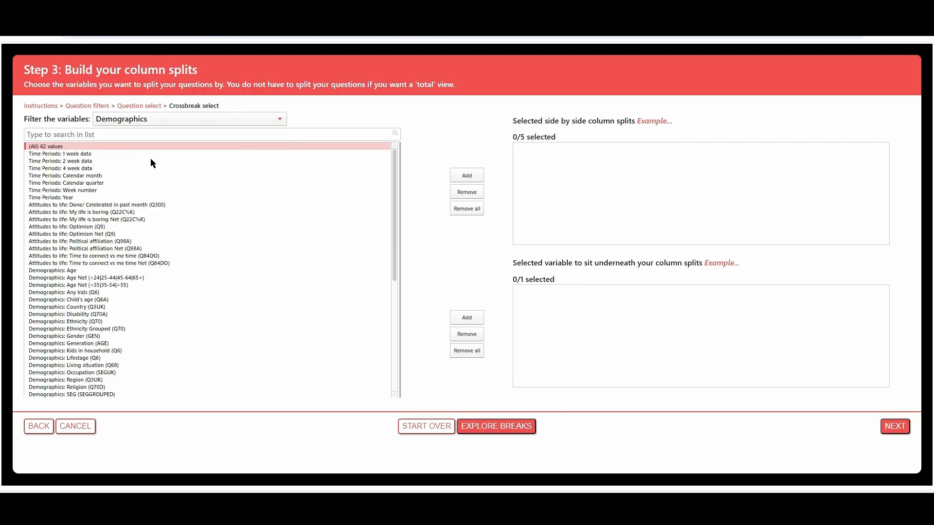
click(154, 132)
text(gender)
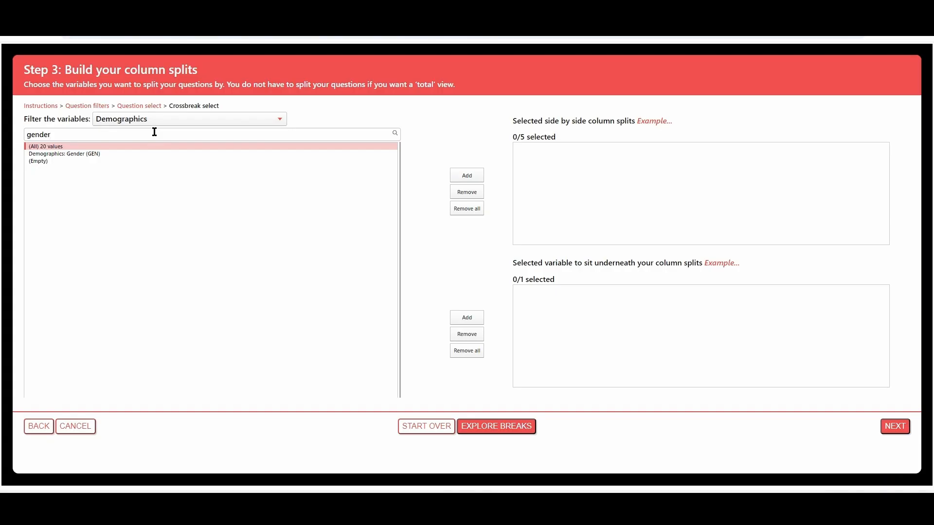
Clear the variable search and reset the column split variable filter to (None)
double_click(155, 132)
key(BackSpace)
click(152, 123)
click(146, 129)
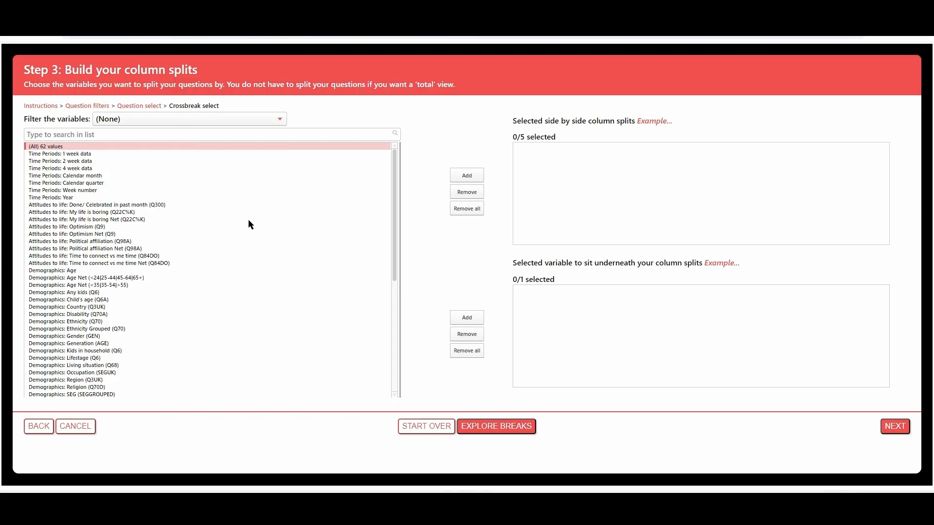
Add Demographics: Age and Demographics: Gender (GEN) as side by side column splits and view the example of that layout
click(80, 271)
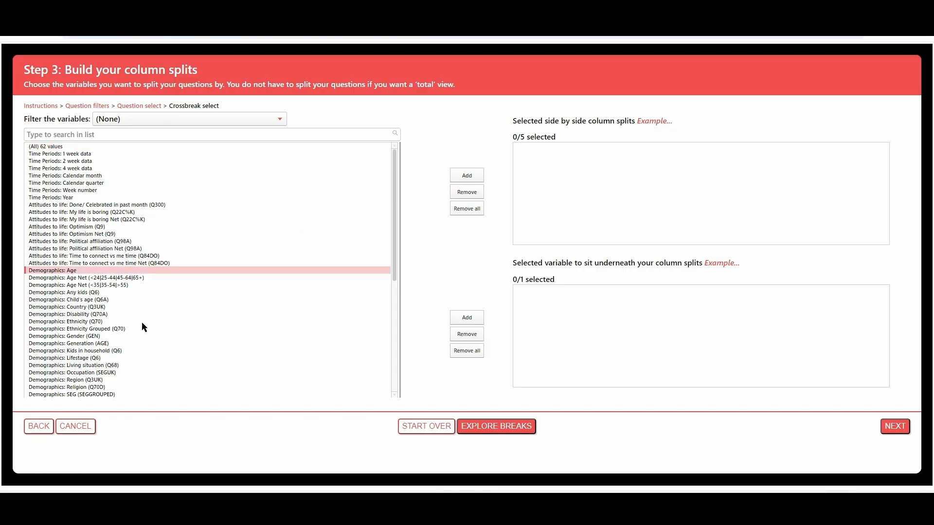
ctrl+click(100, 336)
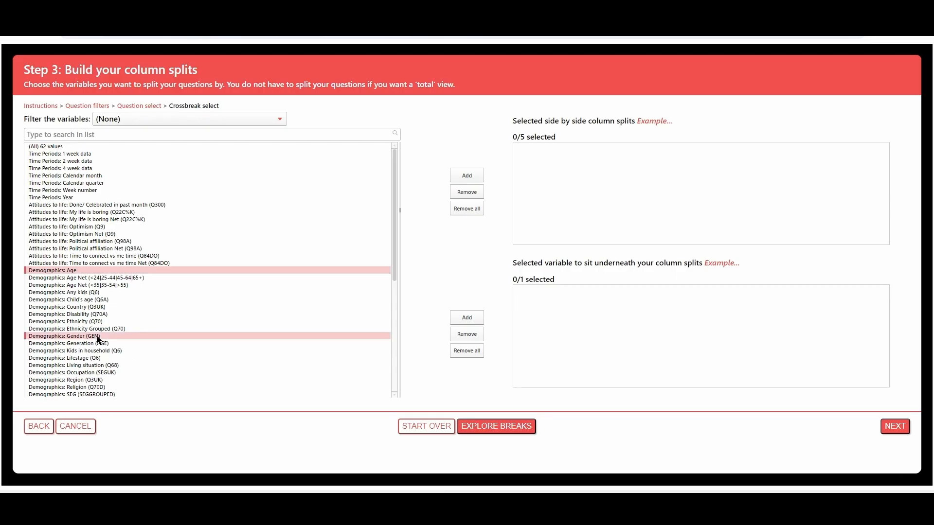
click(466, 175)
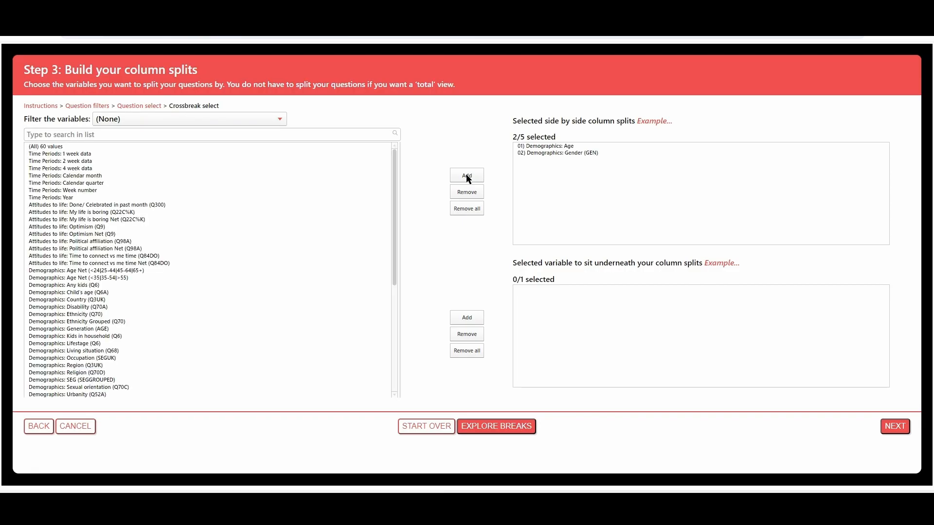
click(651, 122)
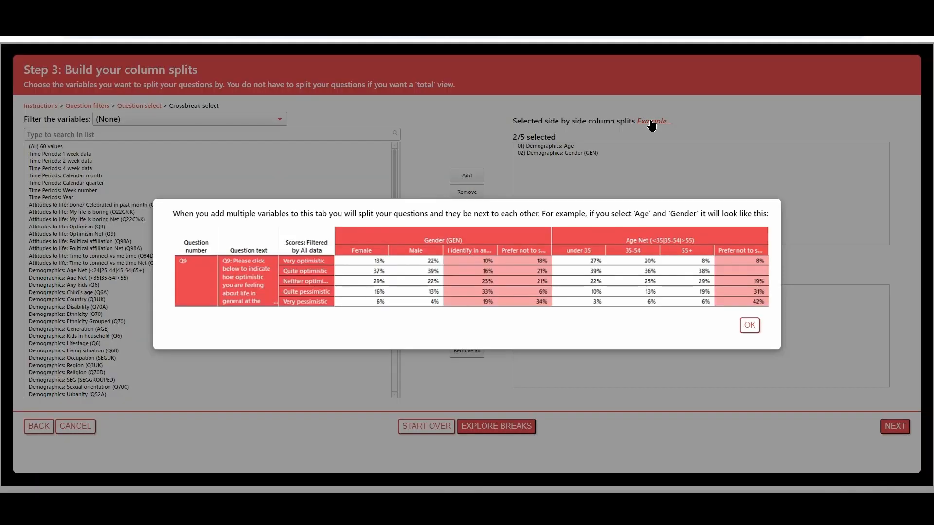
click(750, 326)
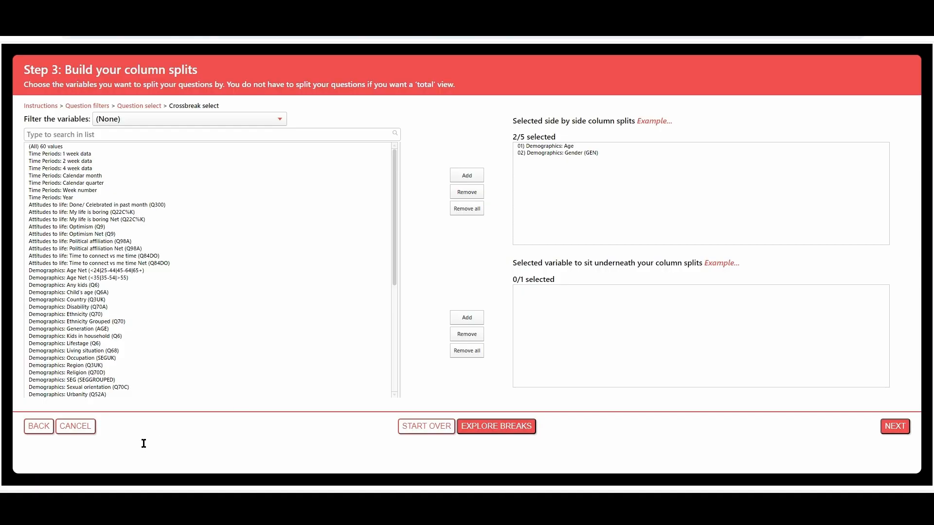
Add Demographics: SEG (SEGGROUPED) as the variable underneath the column splits and view the example of that layout
click(314, 382)
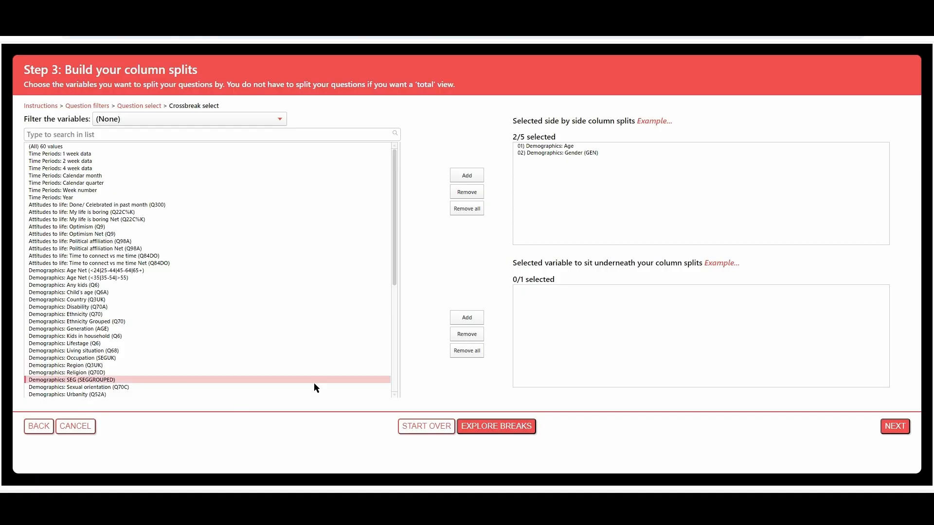
click(467, 318)
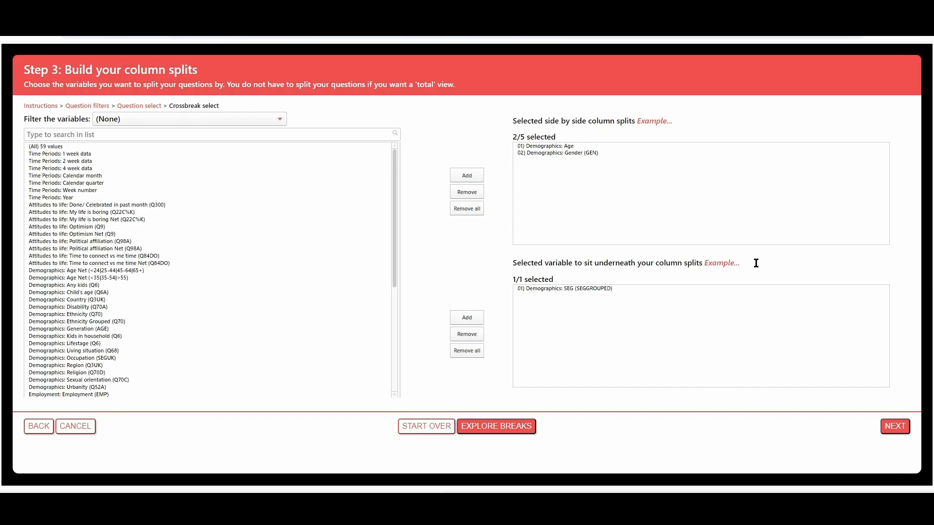
click(728, 265)
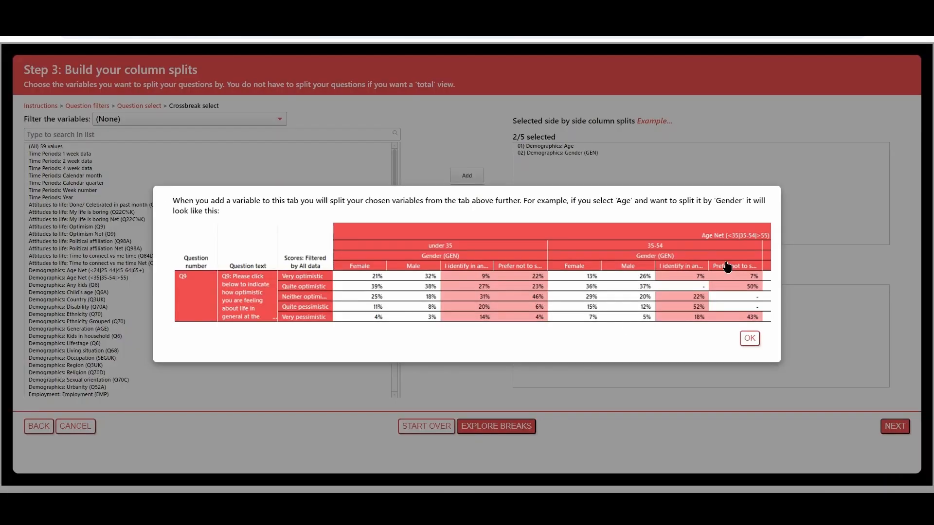
click(750, 339)
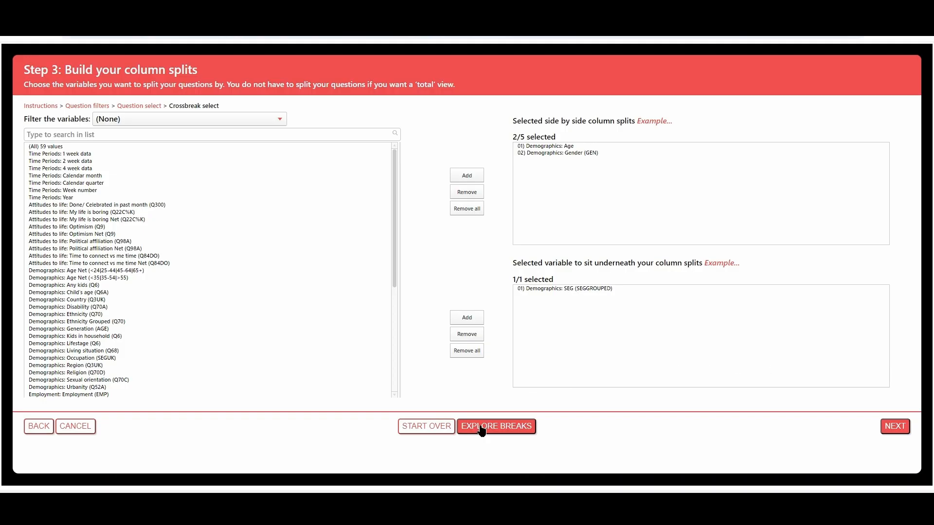
Explore the available breaks by filtering to Employment and Fashion and Clothes, reset the filter to (None), and return to the column splits
click(496, 427)
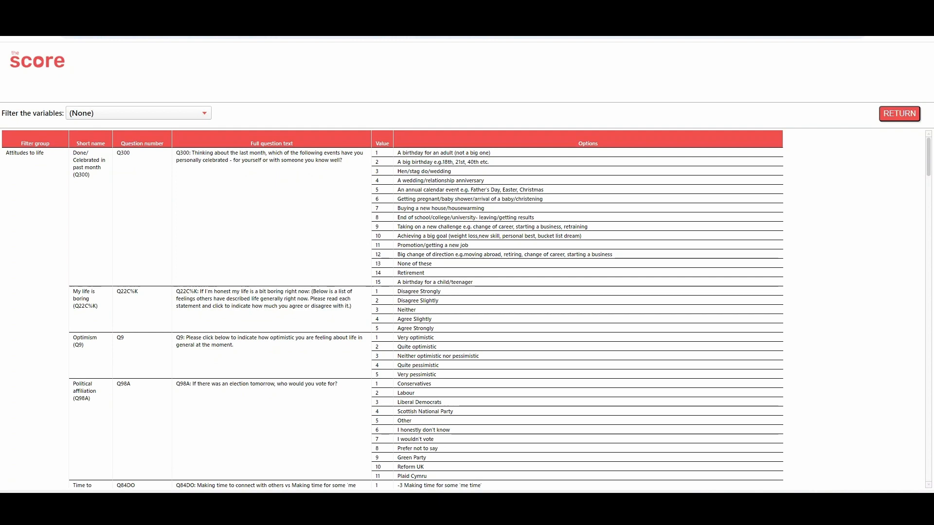
click(152, 116)
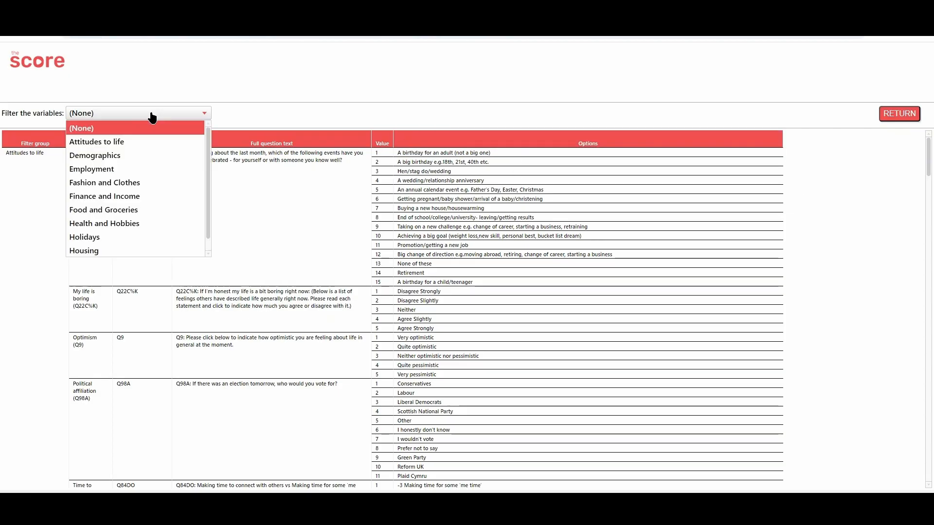
click(145, 170)
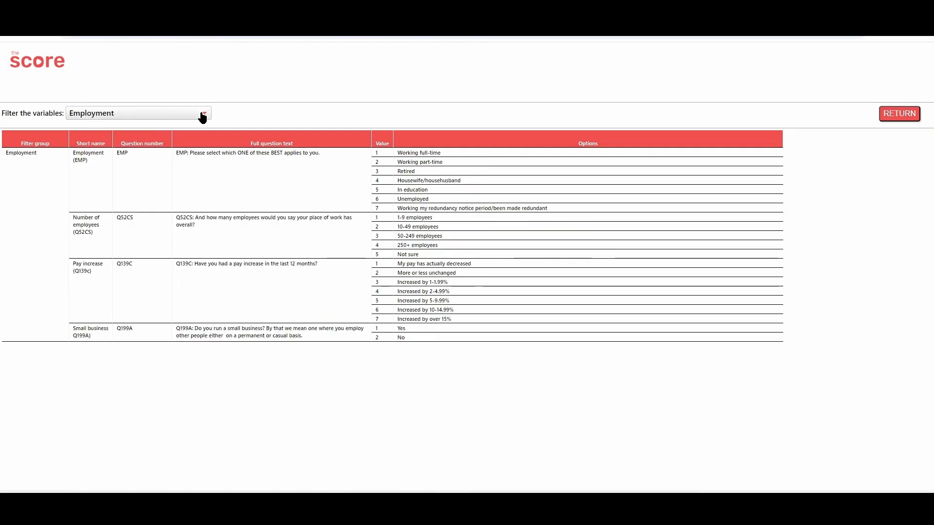
click(202, 115)
click(176, 183)
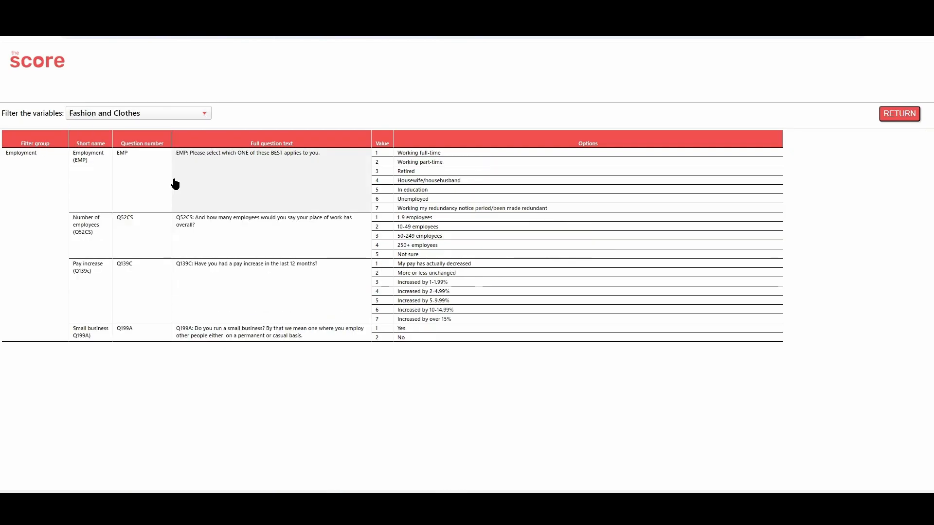
click(168, 120)
click(167, 127)
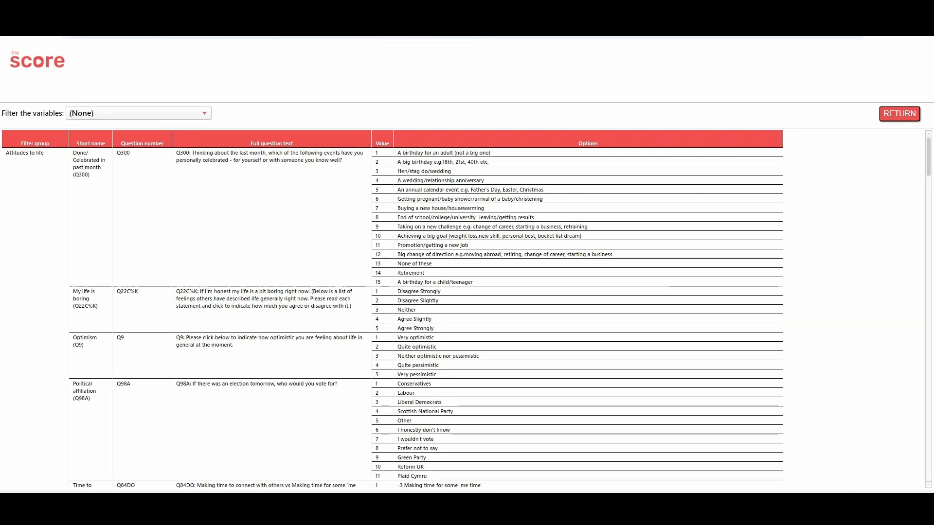
click(899, 115)
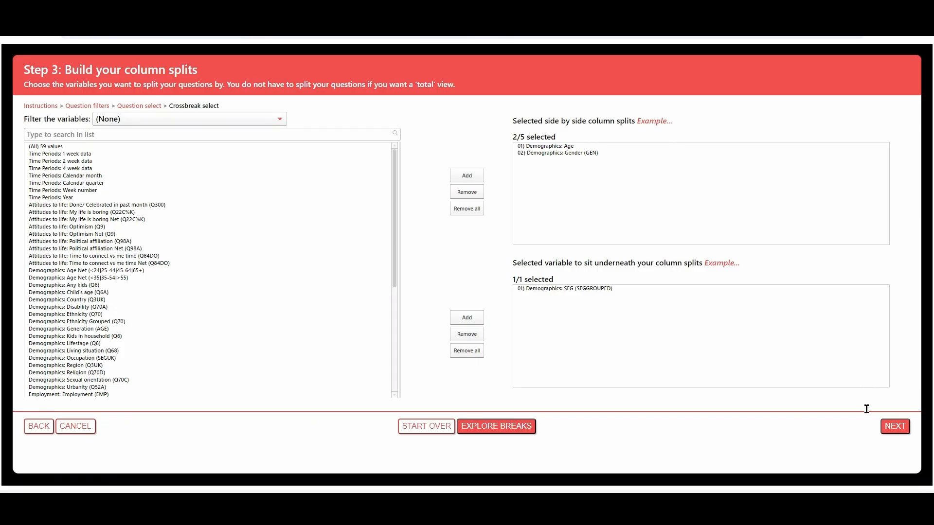
Finish the custom table set-up and review the summary of its selected questions and column splits
click(897, 427)
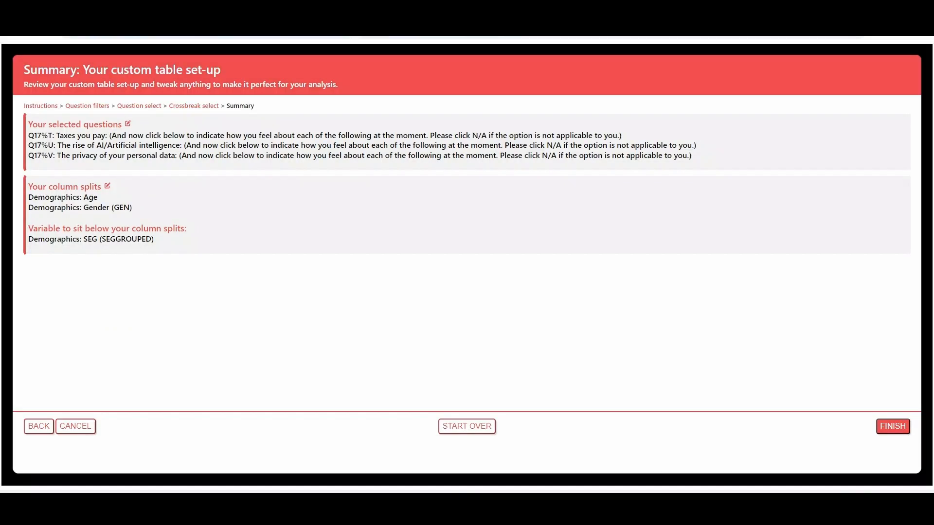
click(898, 428)
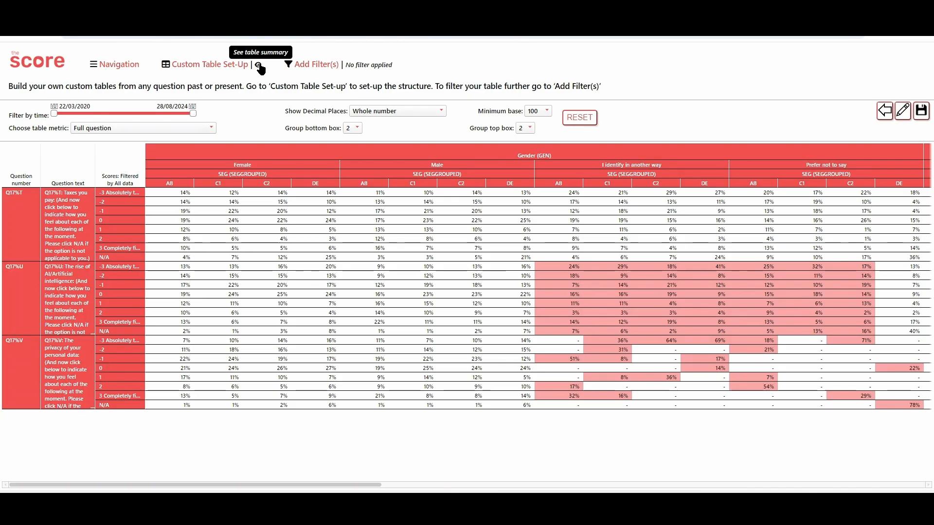
click(259, 66)
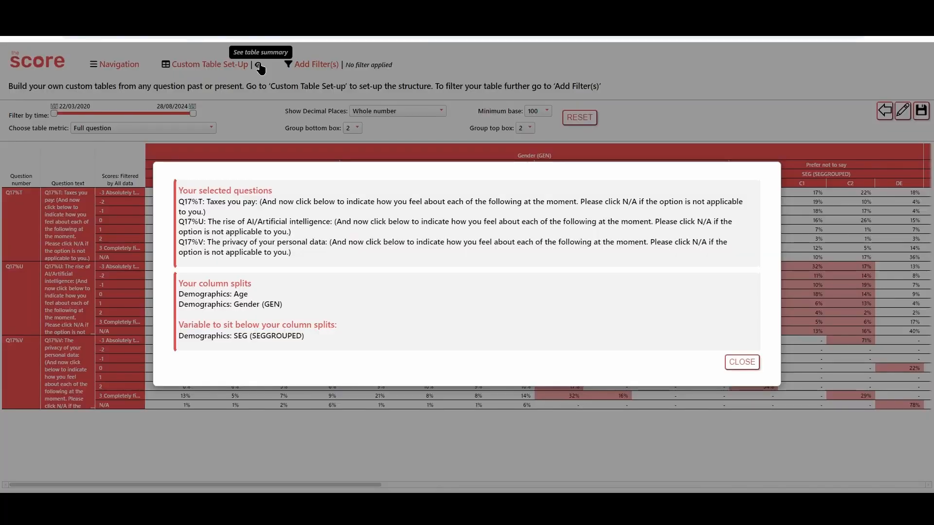
click(741, 362)
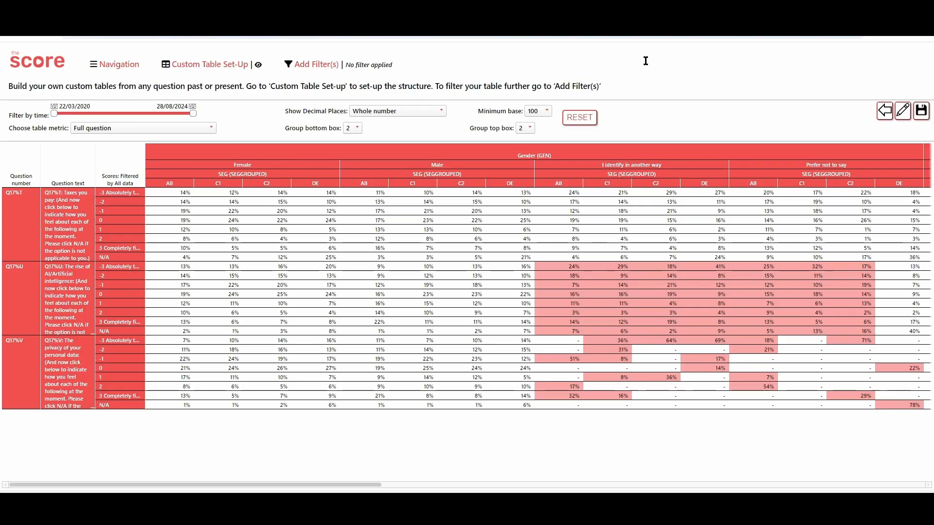
Try minimum bases of 50 and 1000 on the custom table and restore the minimum base to 100
click(538, 112)
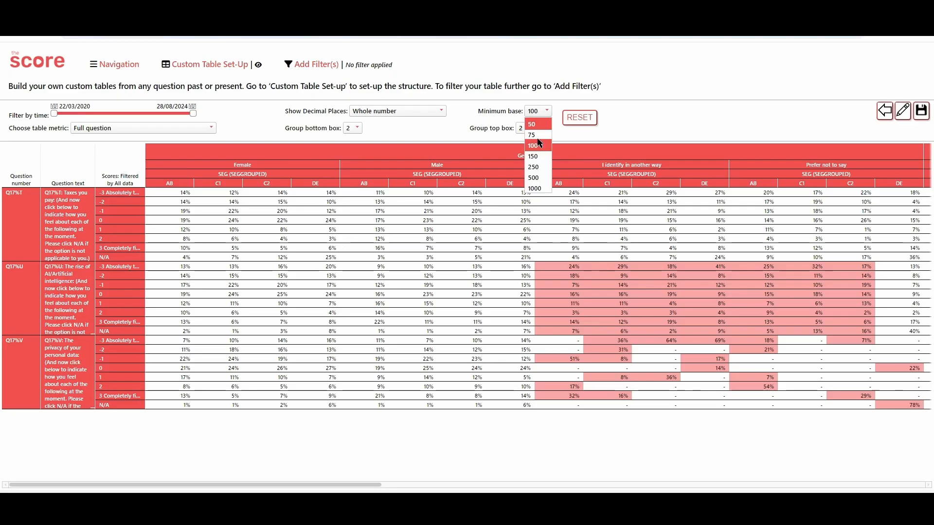
click(542, 123)
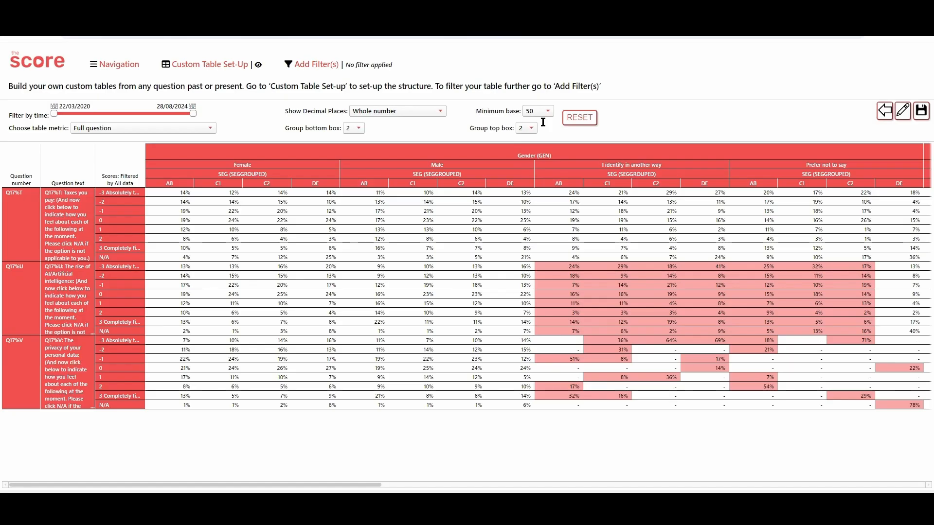
click(545, 113)
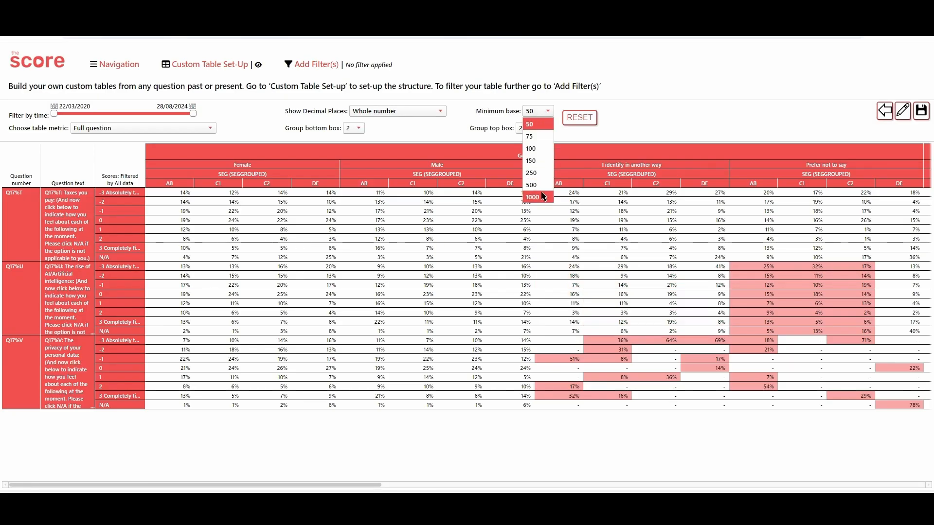
click(541, 192)
click(548, 116)
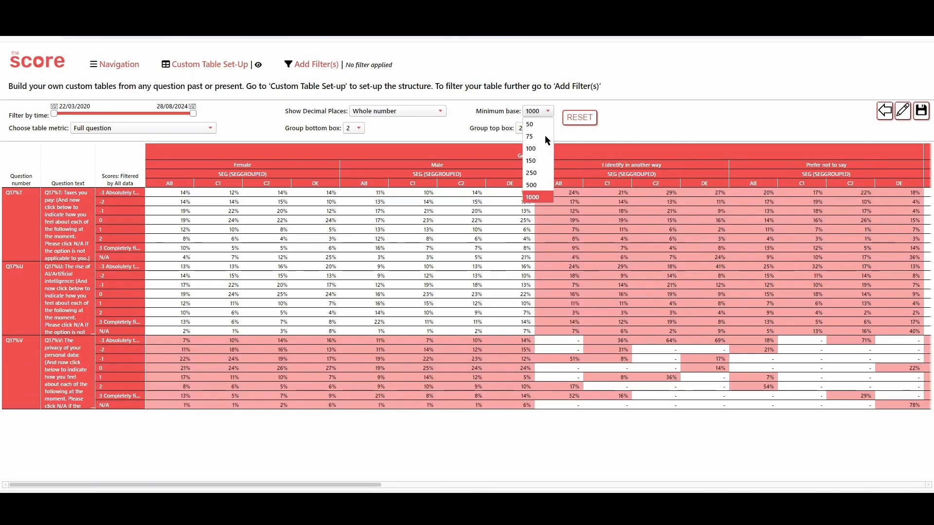
click(544, 155)
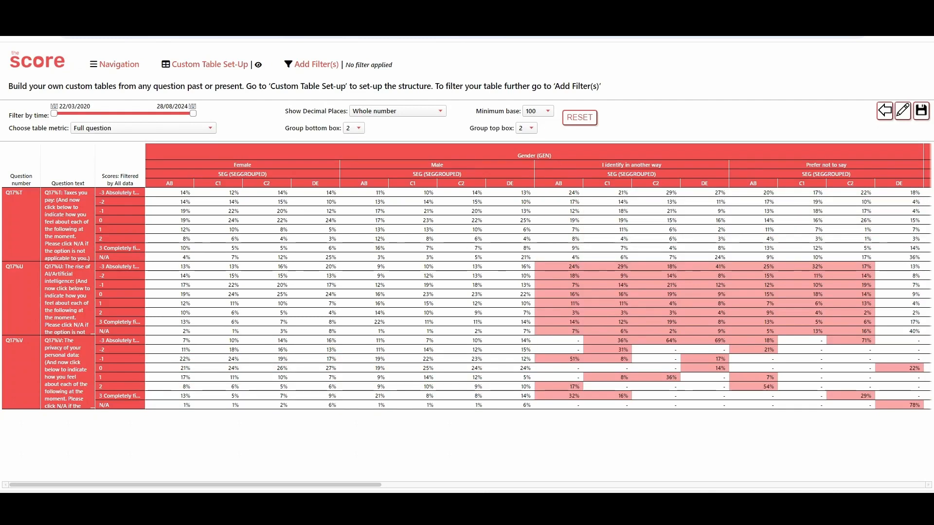
Switch the table metric to the total unweighted base and to the weighted option counts
click(149, 129)
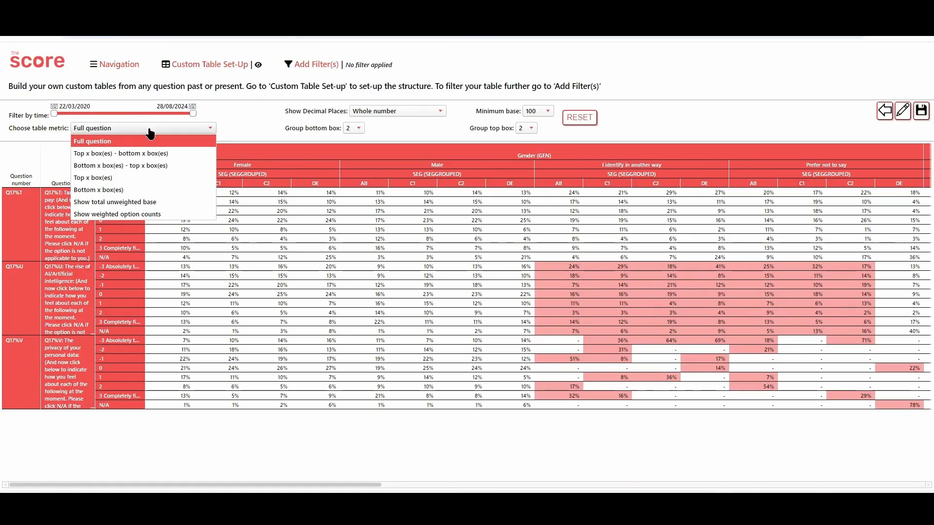
click(160, 203)
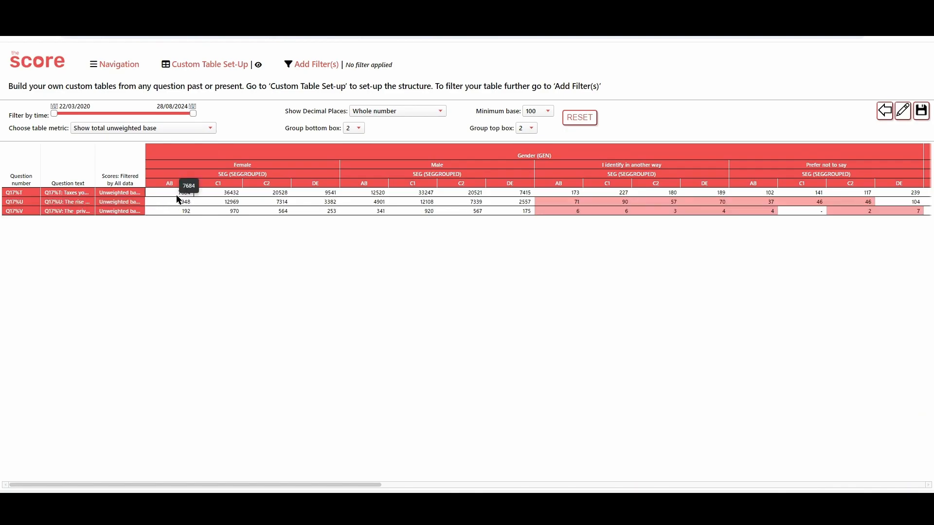
click(206, 130)
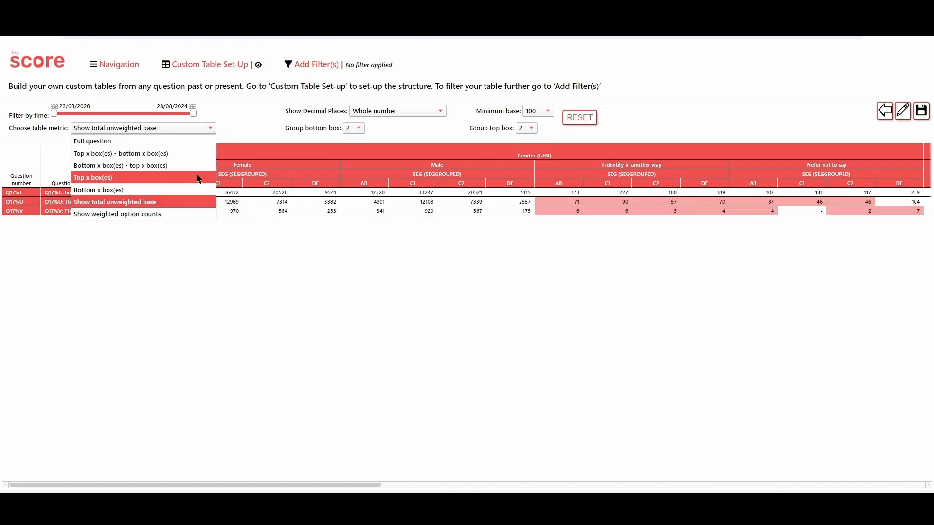
click(183, 212)
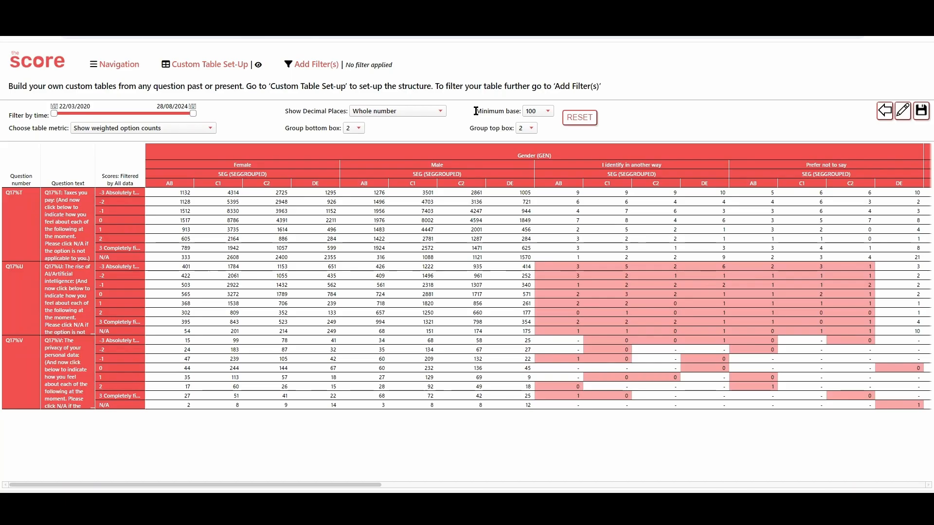
Try showing all decimal places in the table and restore the values to whole numbers
click(411, 113)
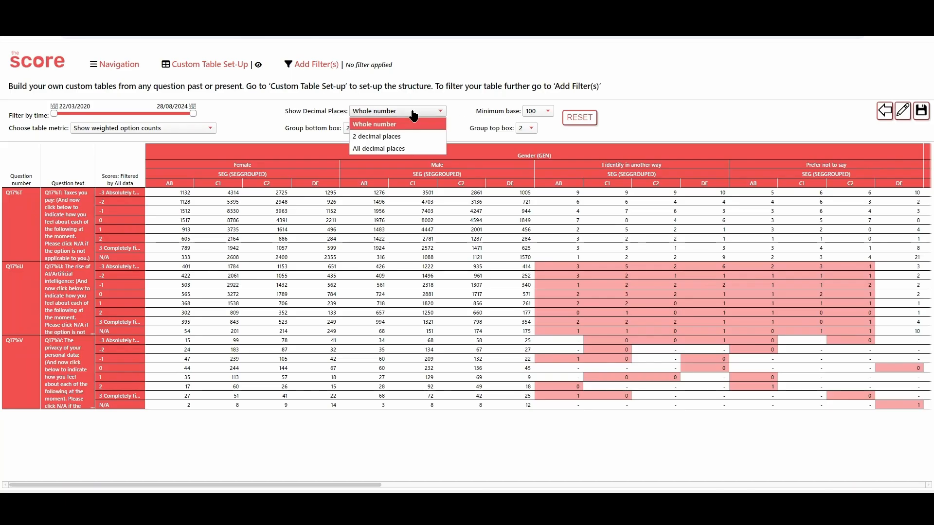
click(407, 148)
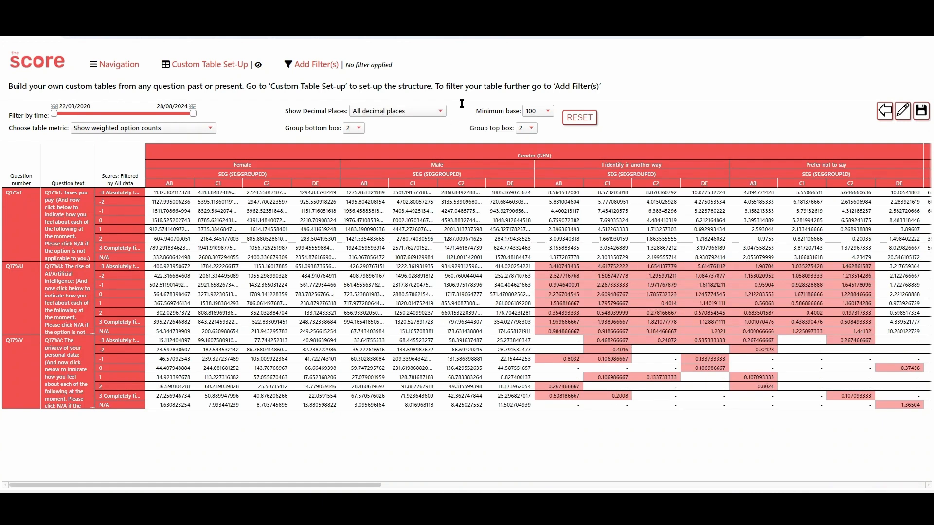
click(395, 113)
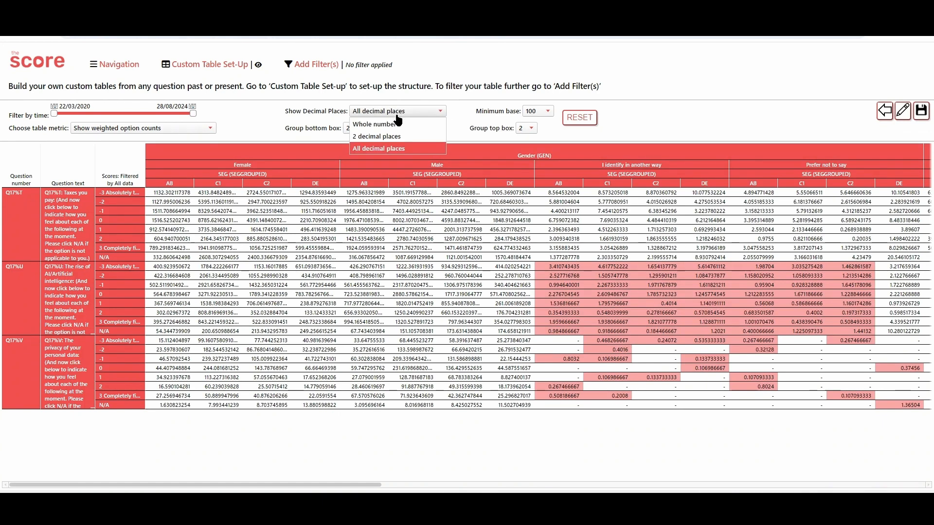
click(395, 120)
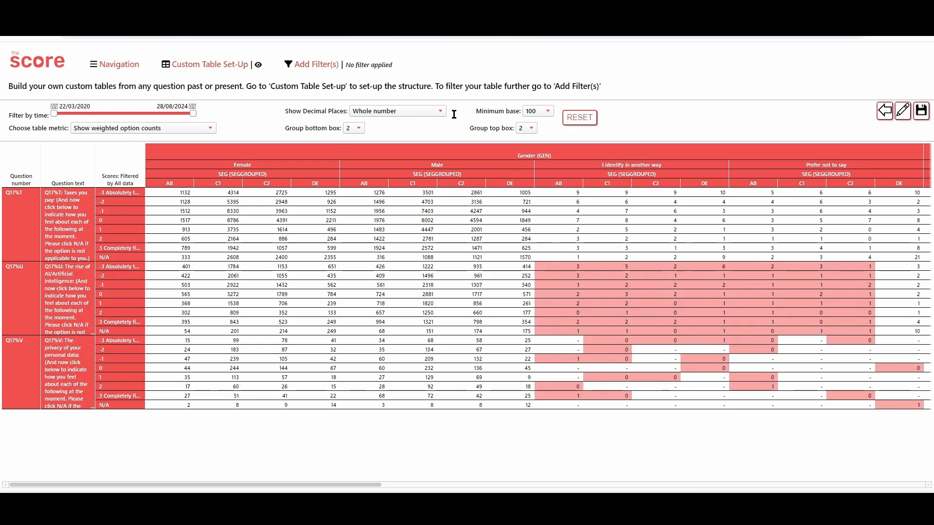
Look at the table's export options, including Export table, and close them without exporting
right_click(398, 250)
mouse_move(475, 260)
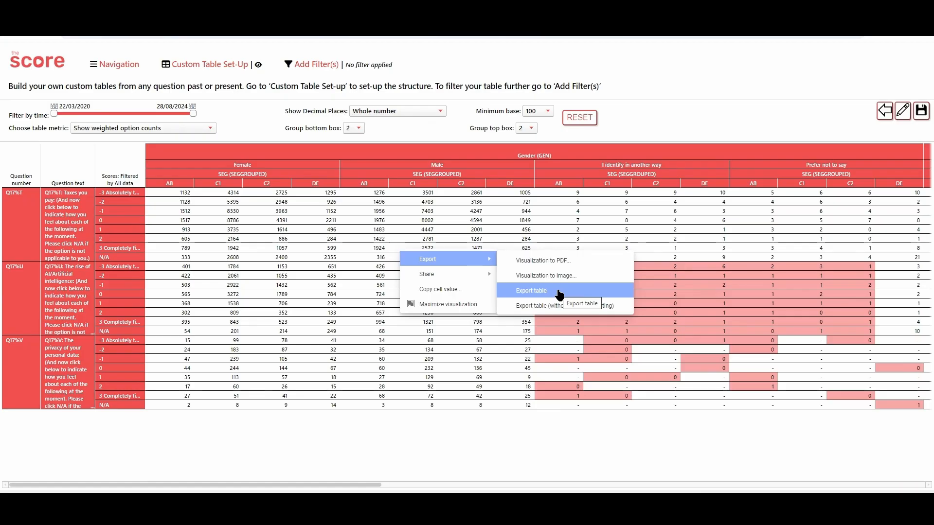
click(252, 130)
Set the table metric to Full question and open the options for the SEG (SEGGROUPED) header under "I identify in another way"
click(179, 129)
click(167, 140)
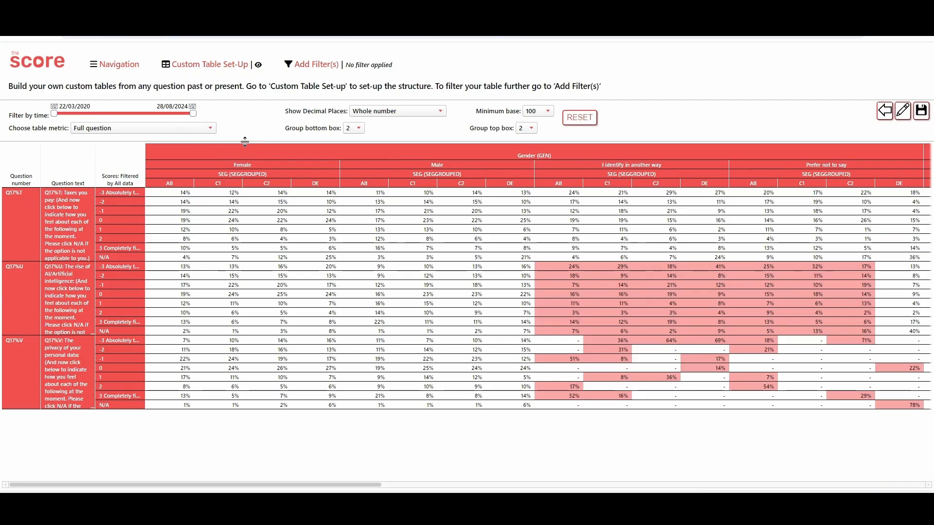
click(620, 179)
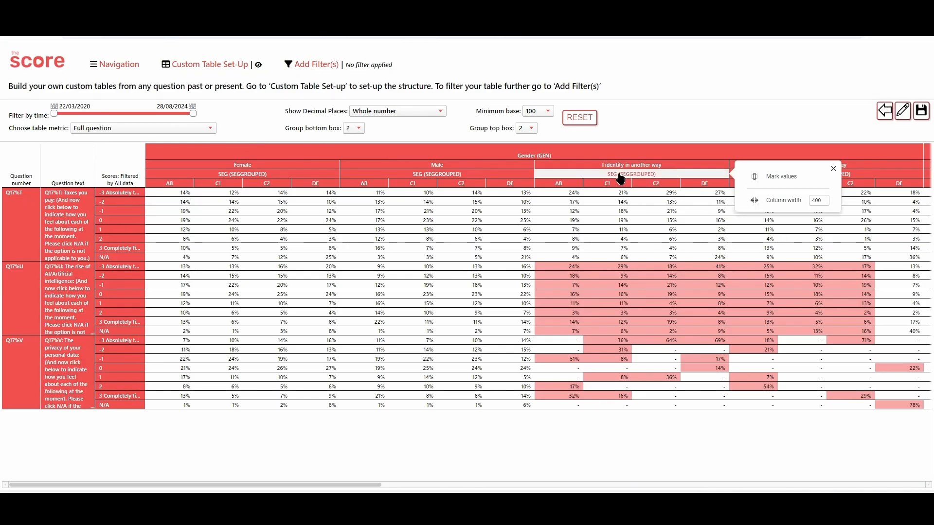
Try marking the SEG column values under "I identify in another way" and the "-3" row of Q17%U, and clear the marks
click(781, 177)
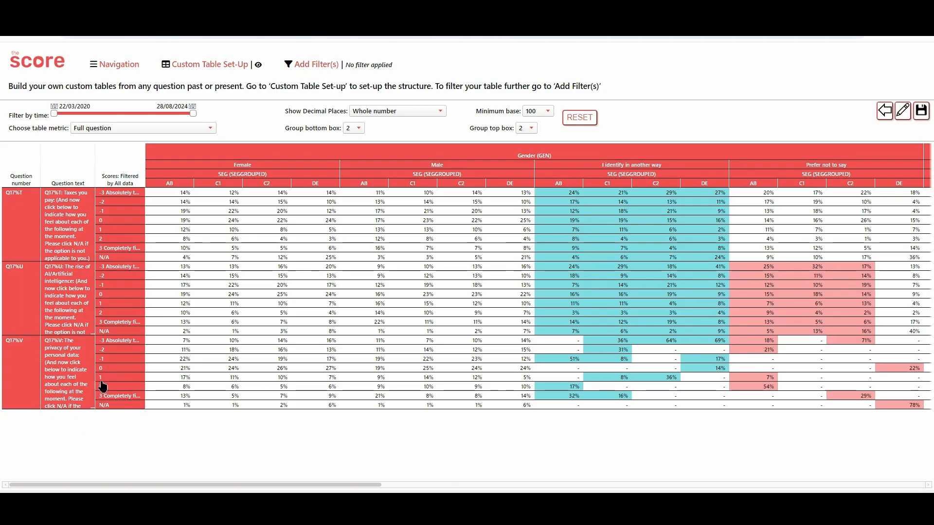
click(119, 267)
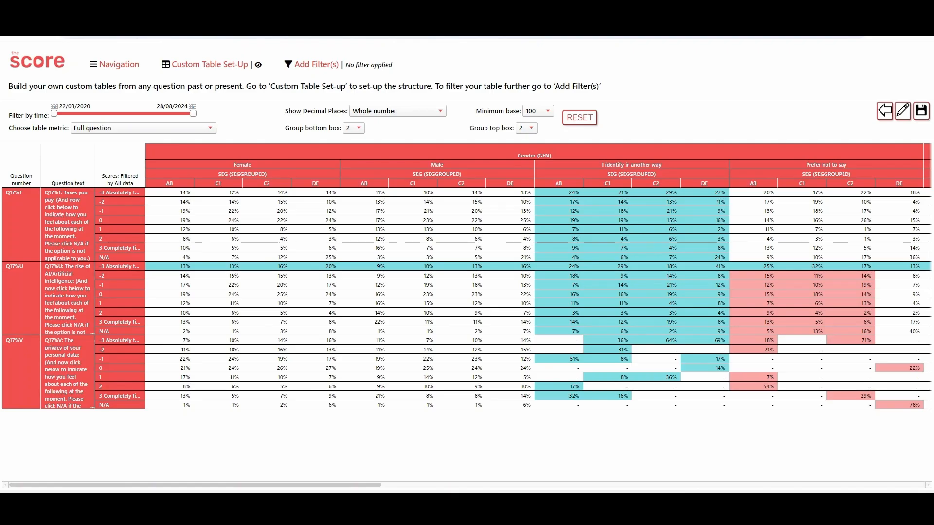
click(909, 482)
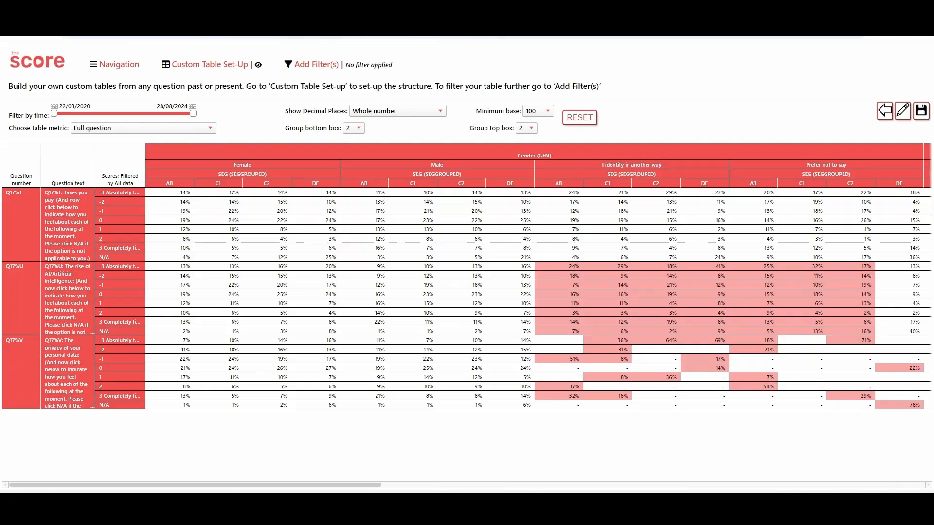
Review the set-up summary of the current custom table and leave it without making changes
click(215, 63)
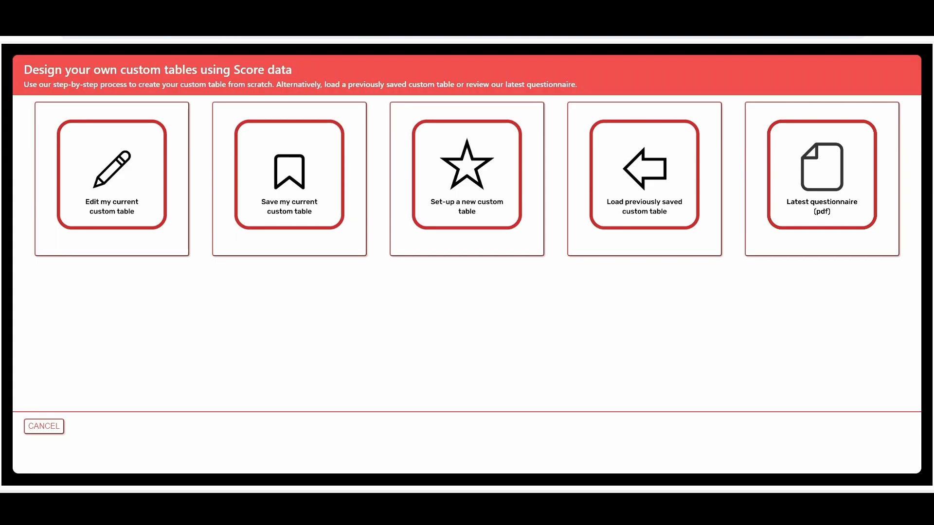
click(104, 192)
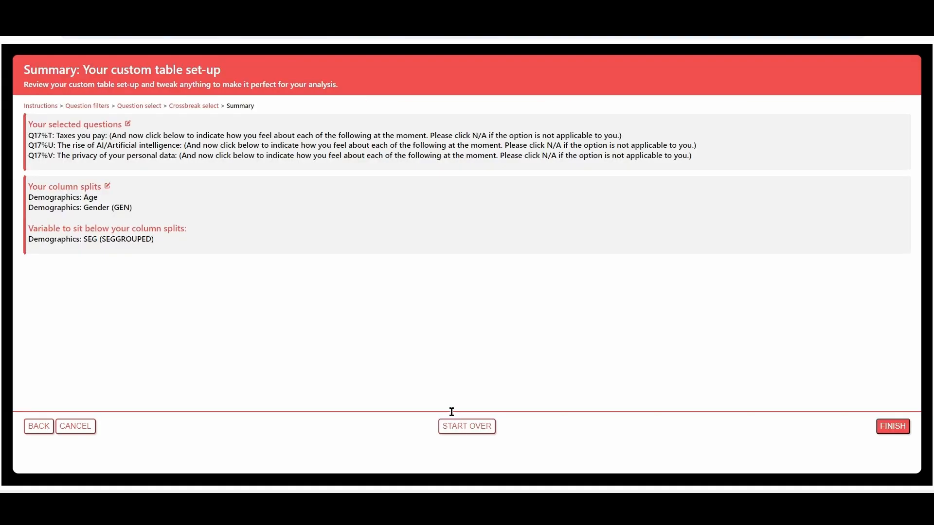
click(77, 428)
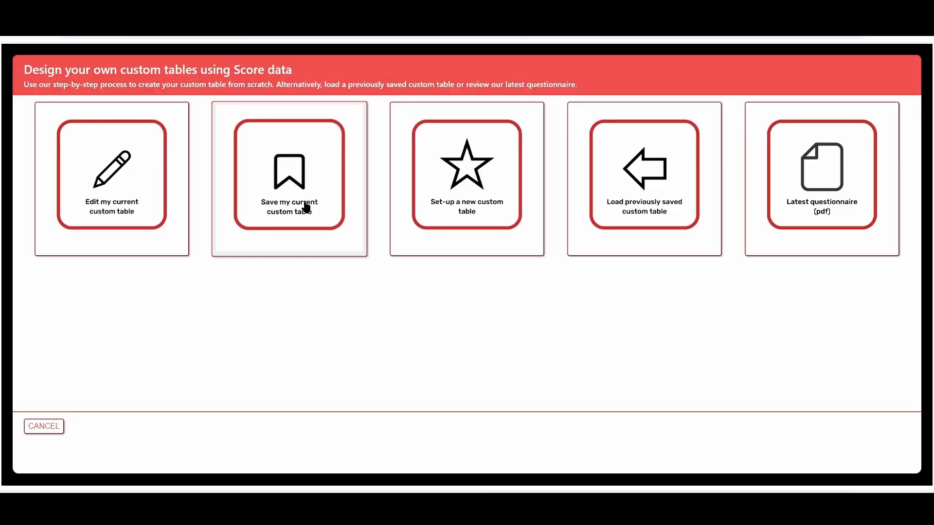
Save the current custom table as "This is my custom table" without making it available to others in the organisation
click(302, 205)
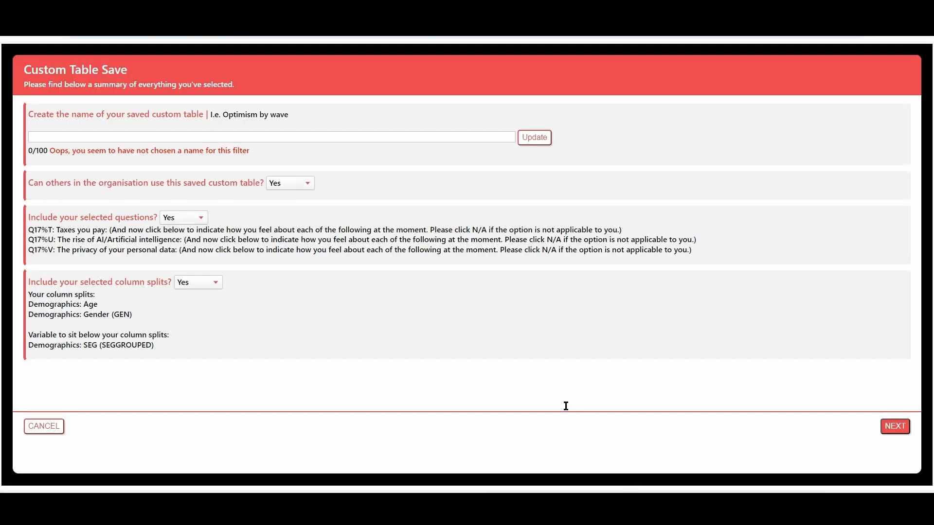
click(382, 138)
text(This is my custom table)
key(Tab)
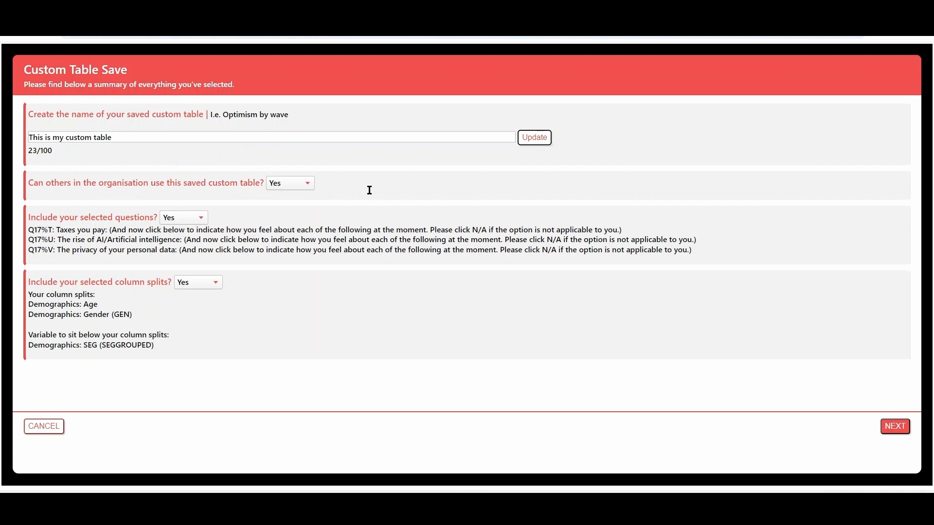
click(314, 188)
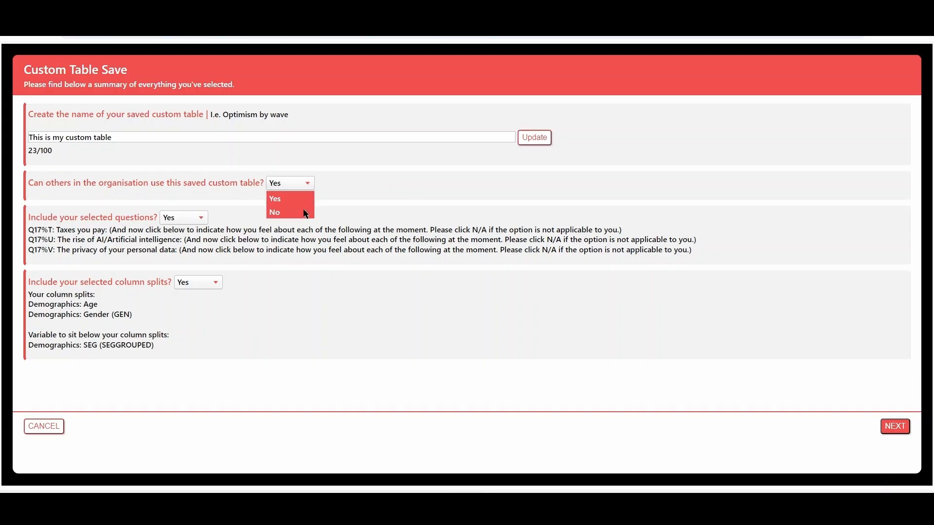
click(306, 213)
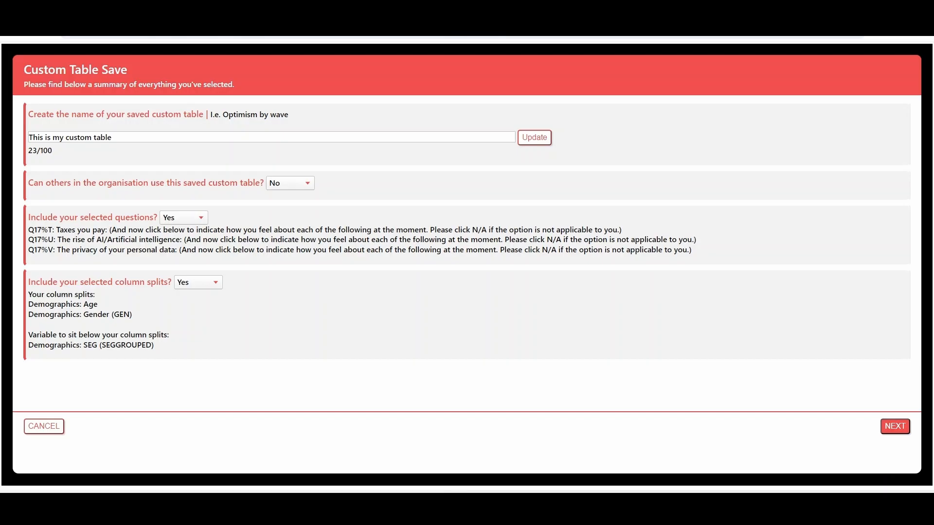
click(898, 430)
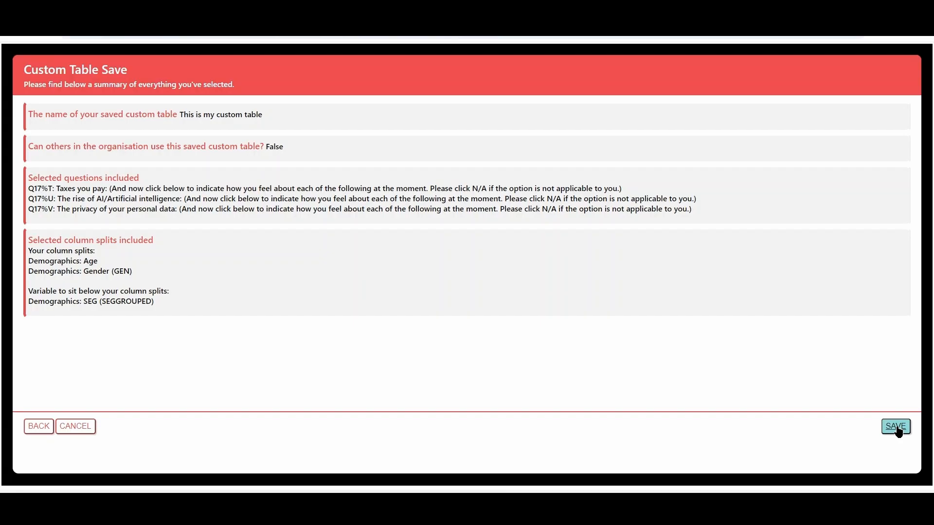
click(898, 430)
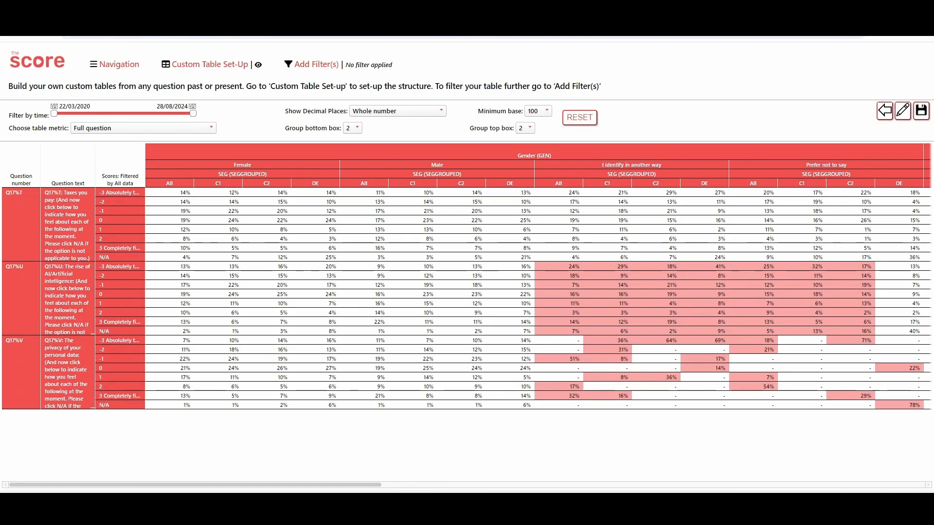
Load the saved custom table "This is my custom table" and finish its set-up
click(206, 70)
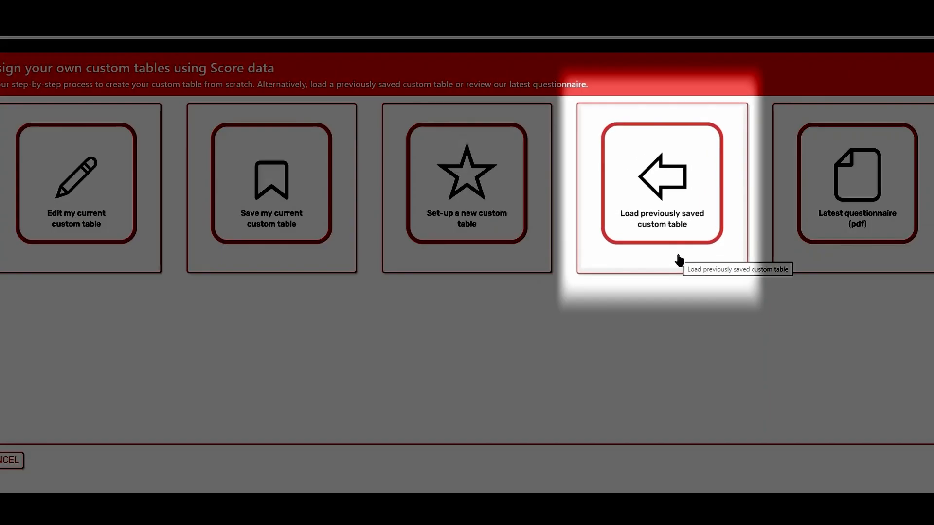
click(679, 260)
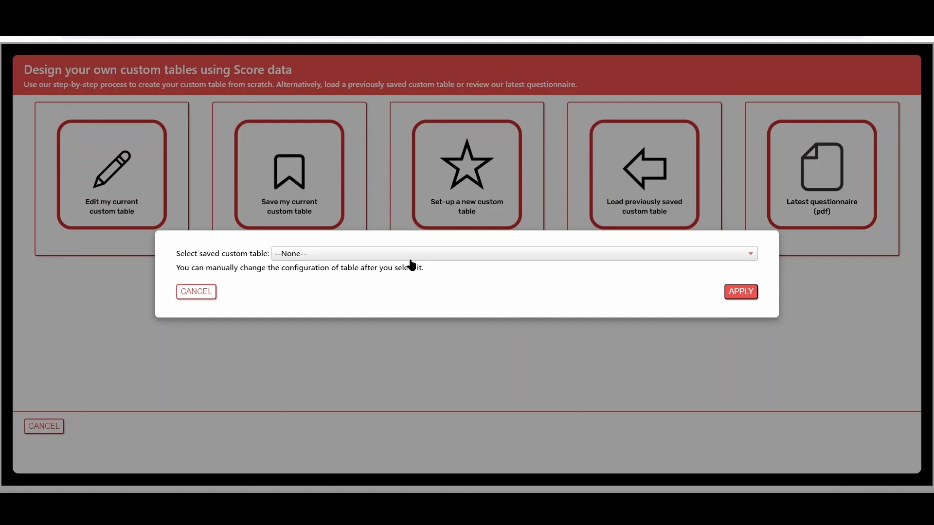
click(410, 260)
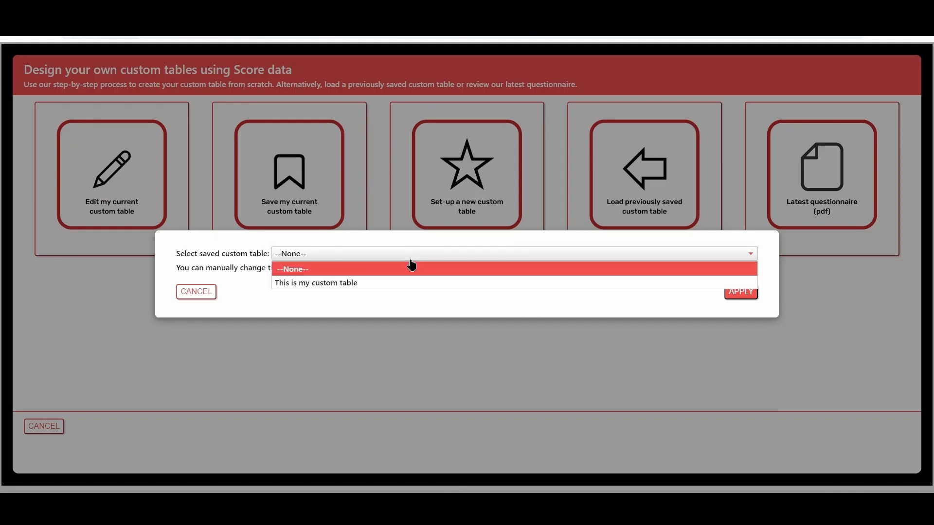
click(371, 282)
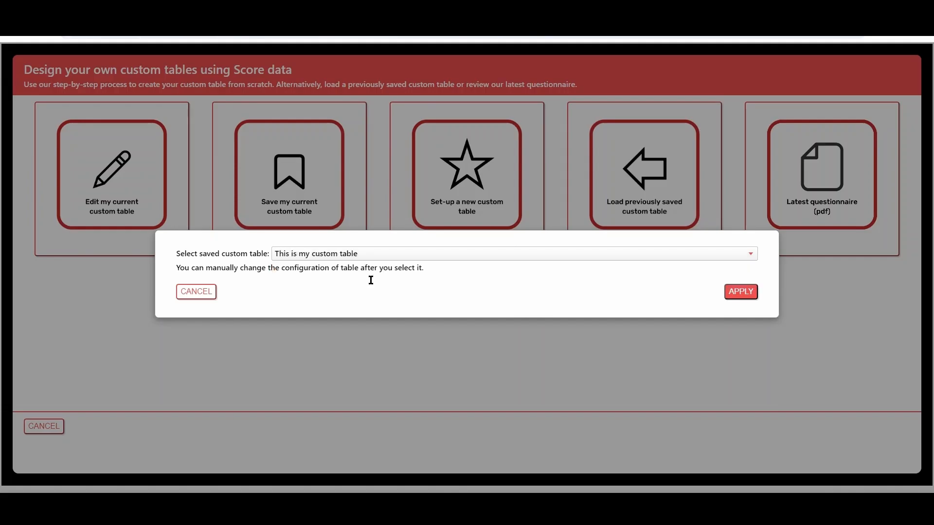
click(738, 292)
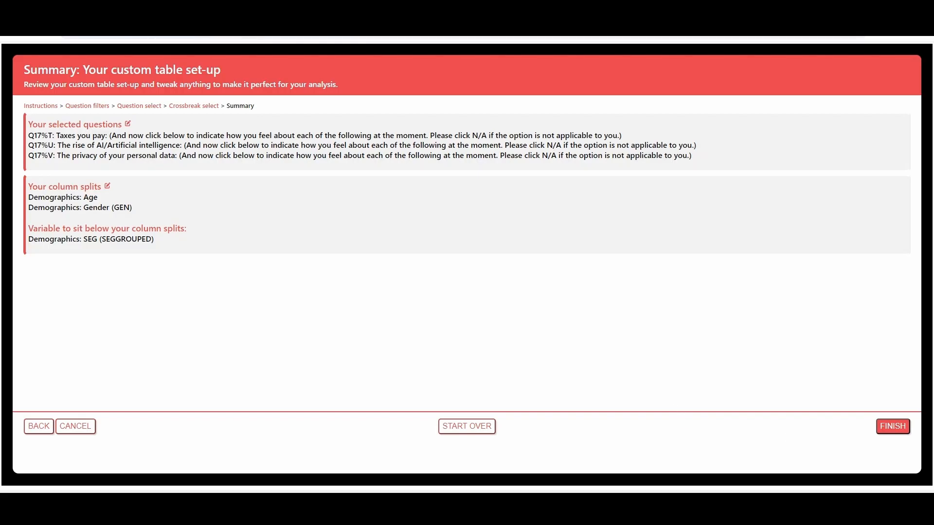
click(892, 428)
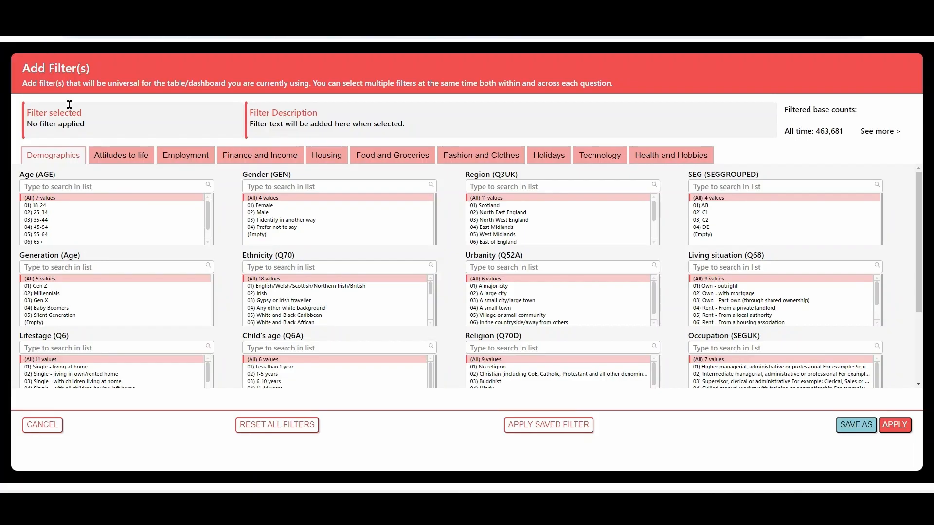
Look through the Attitudes to life, Employment, and Finance and Income filter categories and return to Demographics
click(124, 157)
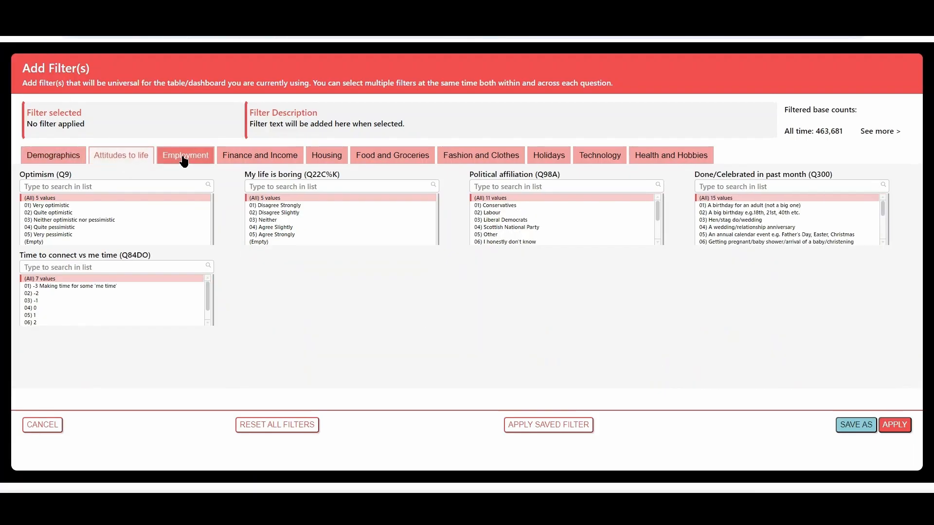
click(184, 160)
click(246, 160)
click(78, 156)
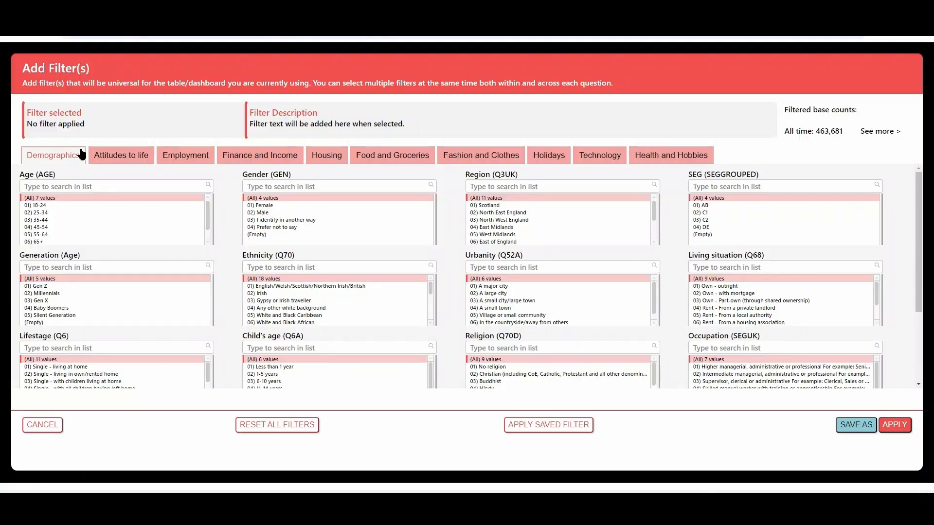
Filter on ages 18-24 through 65+, Female and Male, and living situations 01 to 05, and review the full filter description
drag(54, 206, 54, 239)
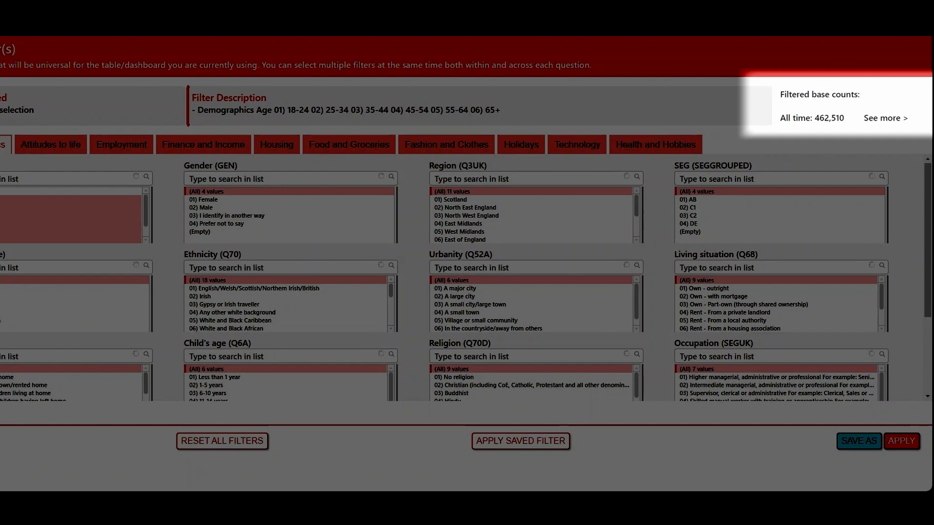
drag(207, 199, 206, 208)
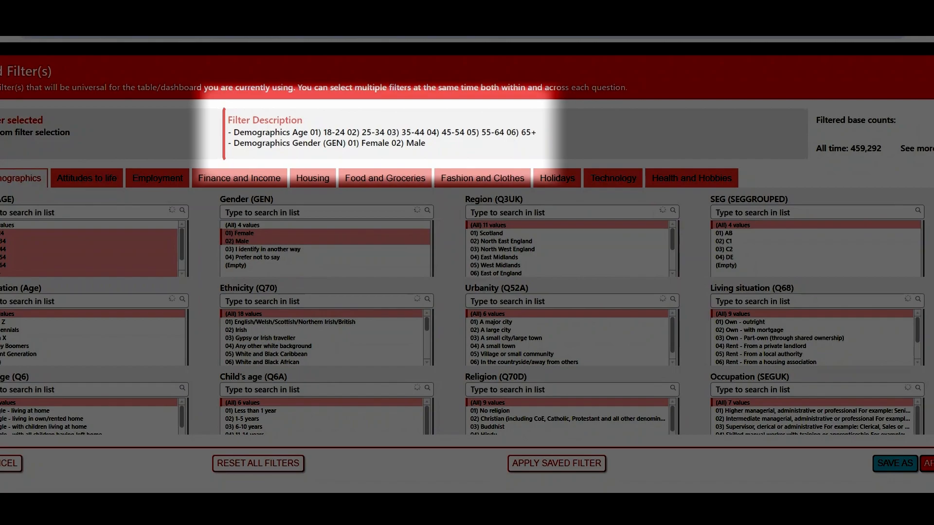
drag(766, 323, 745, 326)
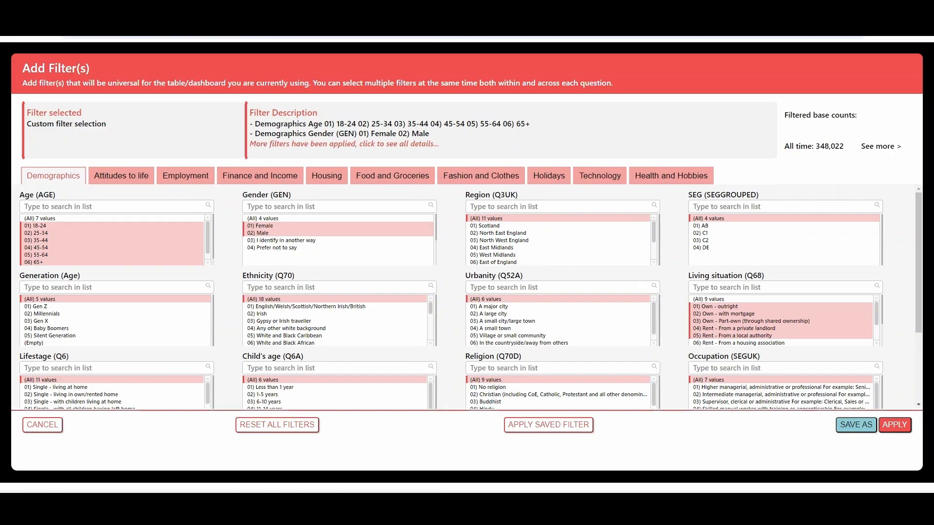
click(397, 151)
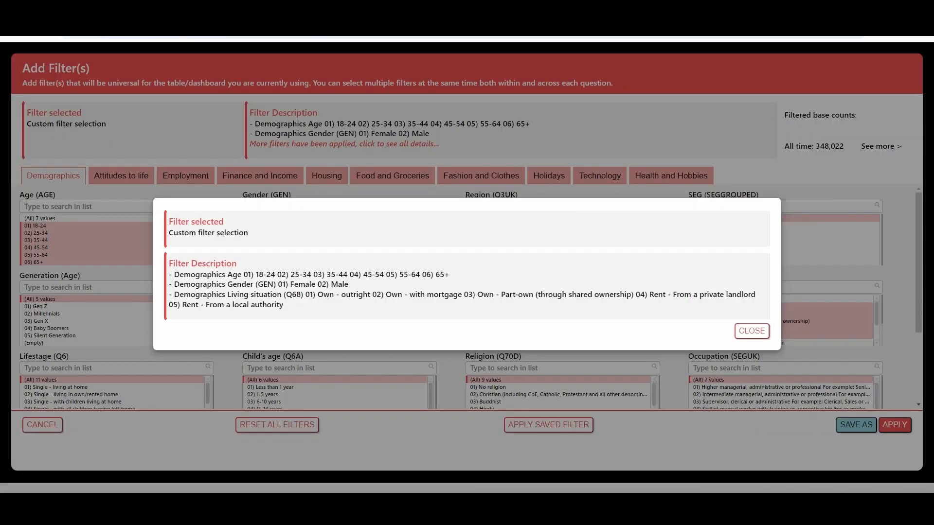
click(933, 314)
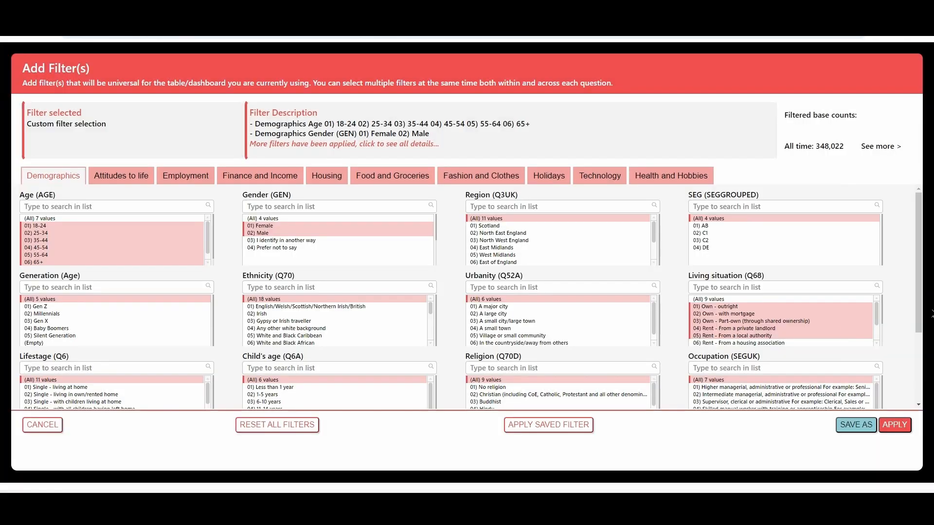
Save the filter as "This is my filter" without sharing it with the organisation, and check the current filter's description from the table
click(865, 430)
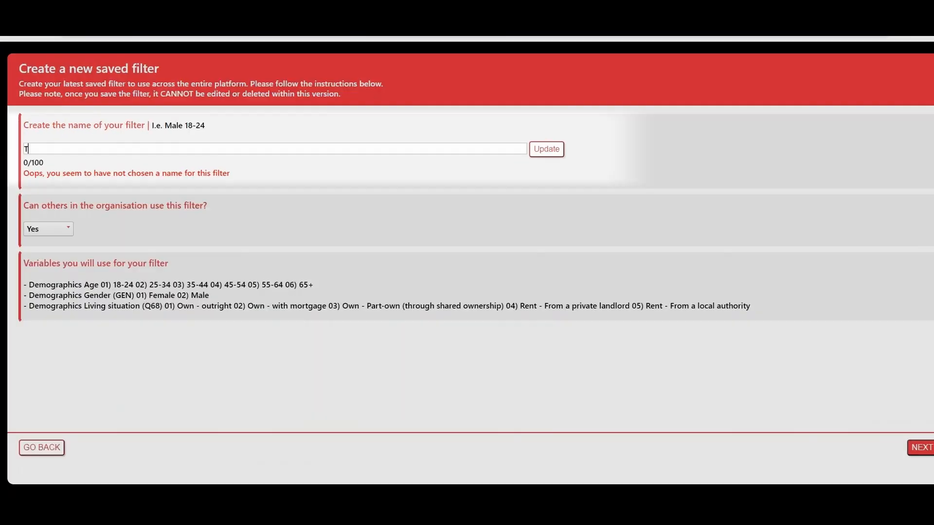
text(This is my filter)
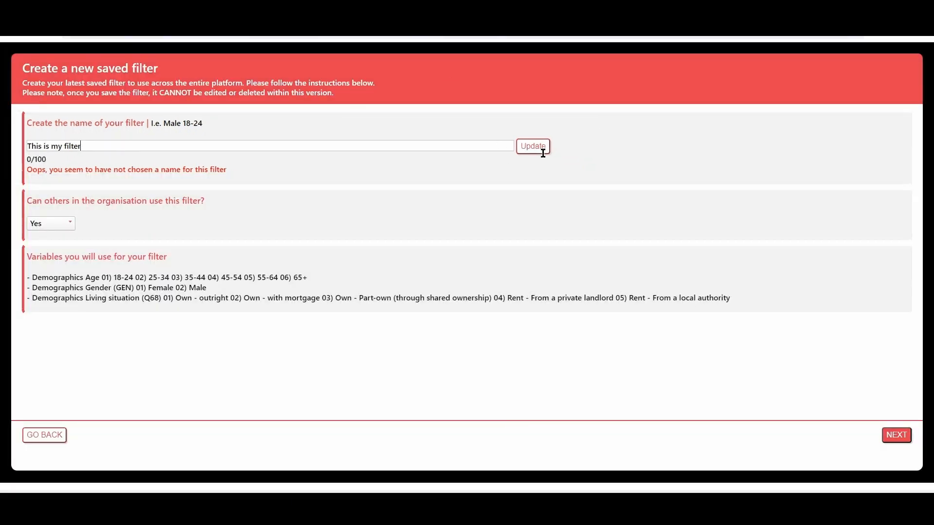
click(540, 149)
click(47, 226)
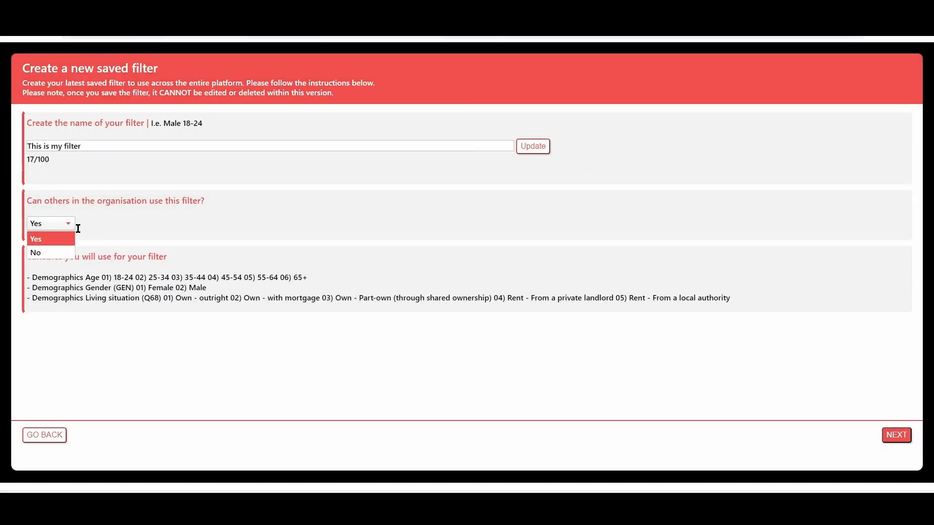
click(51, 248)
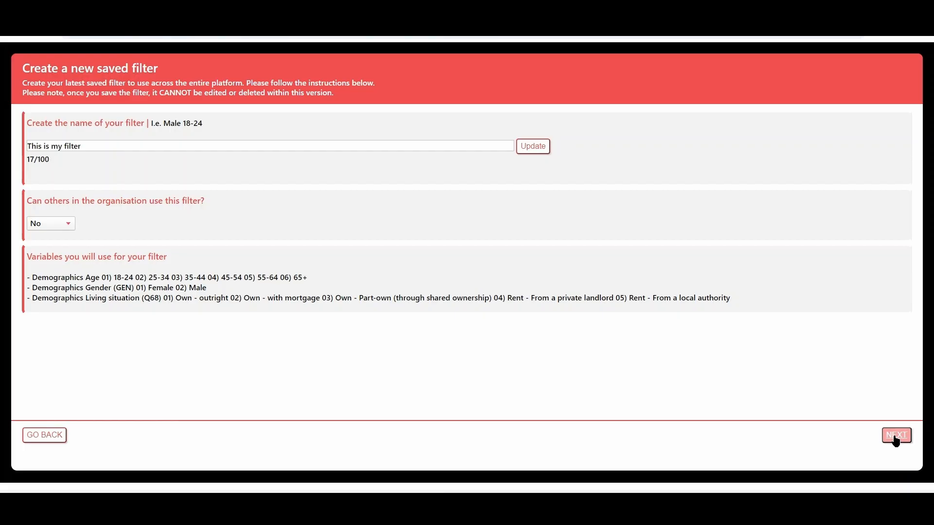
click(896, 438)
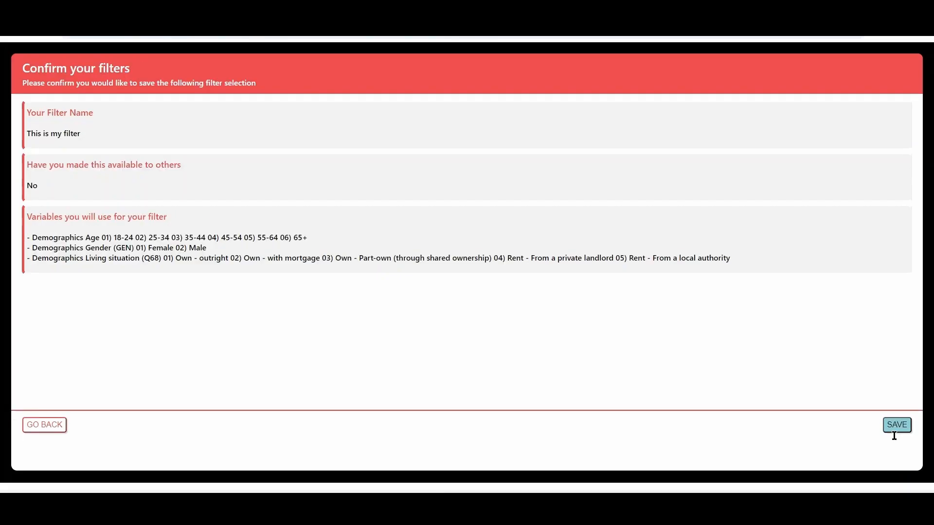
click(898, 428)
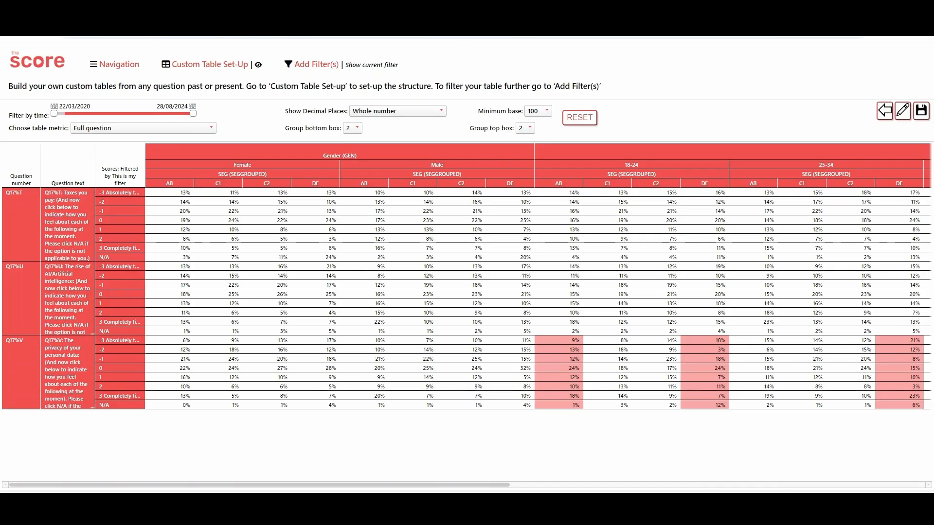
click(388, 68)
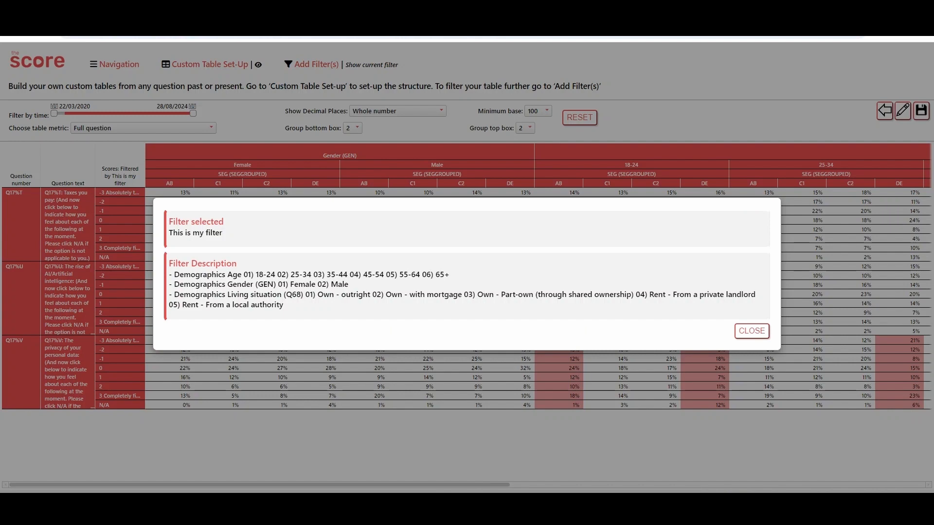
click(752, 331)
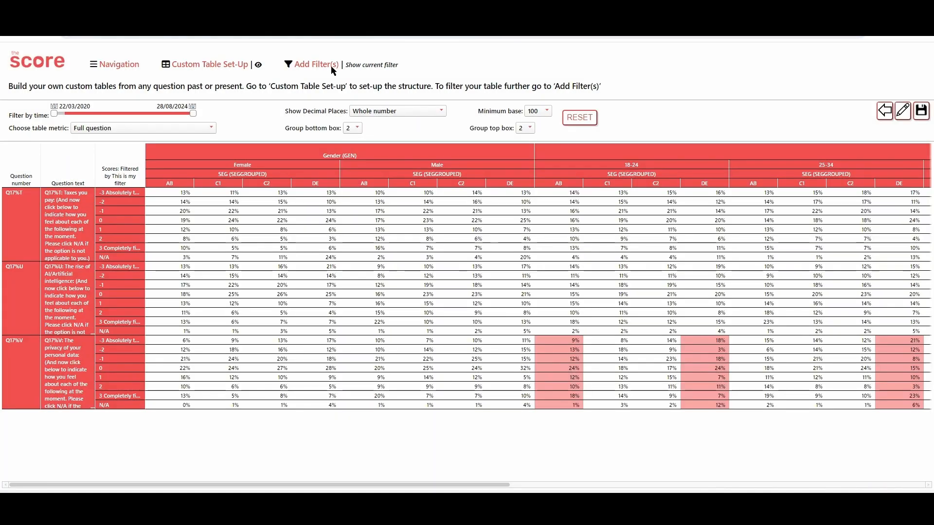
Load the saved filter "This is my filter" into the filter selection
click(319, 65)
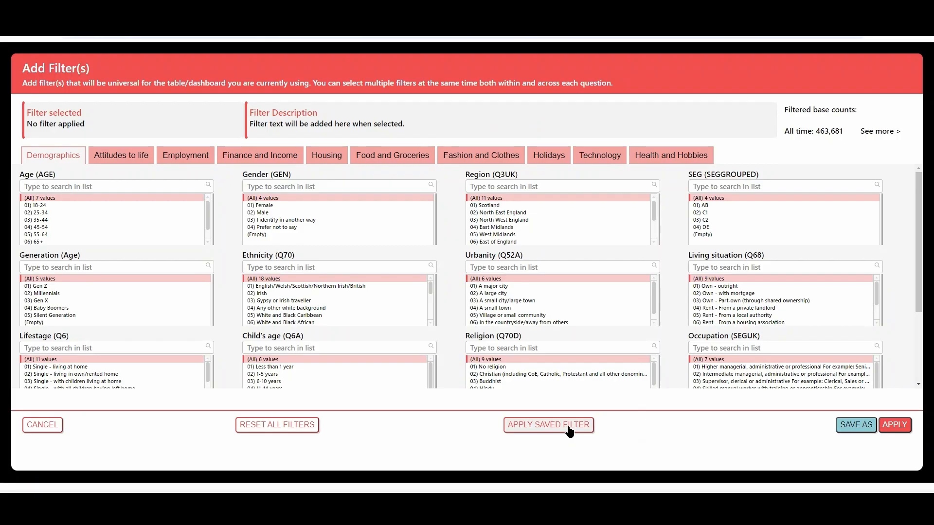
click(569, 430)
click(445, 254)
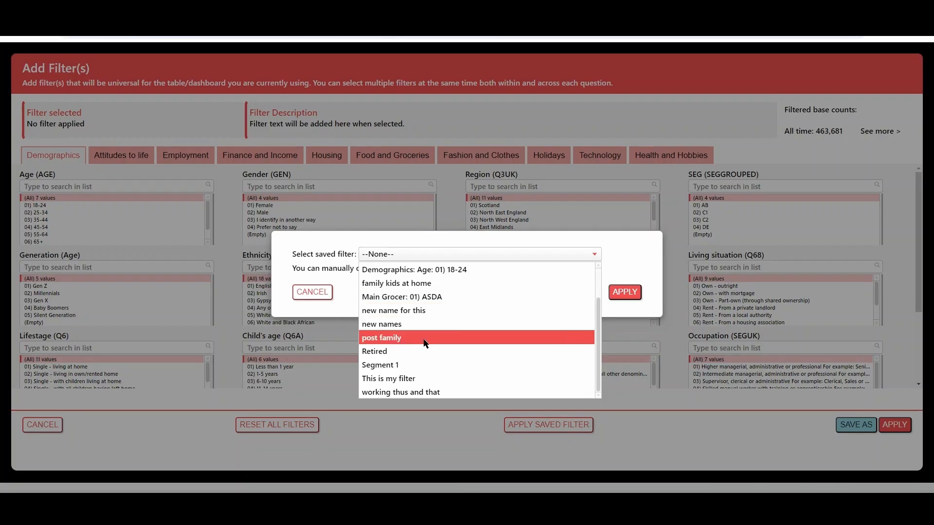
click(421, 376)
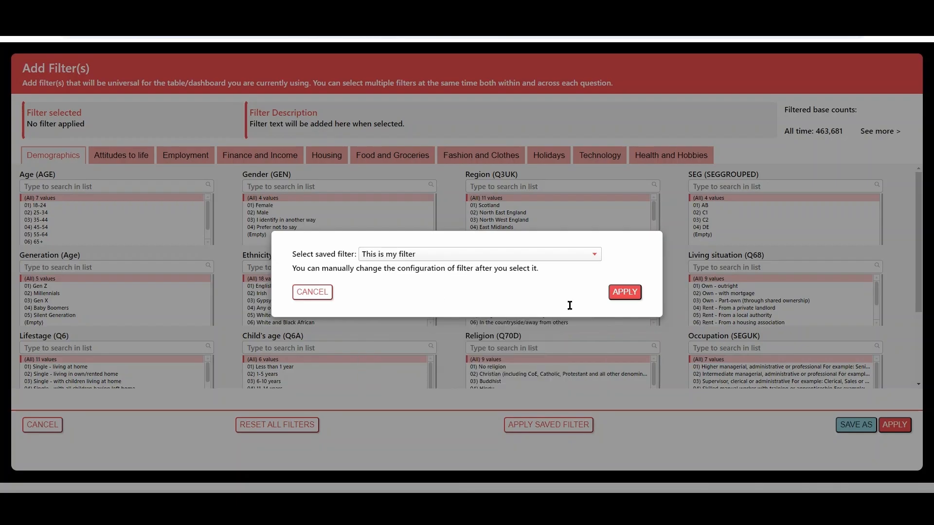
click(625, 293)
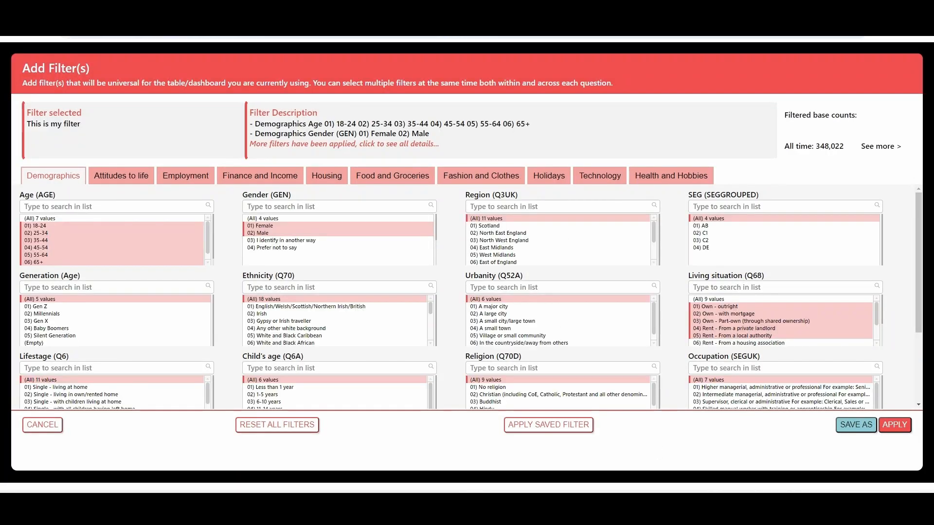
Reset Living situation to all values, restrict Region to North East England, and apply the modified filter to the table
click(713, 300)
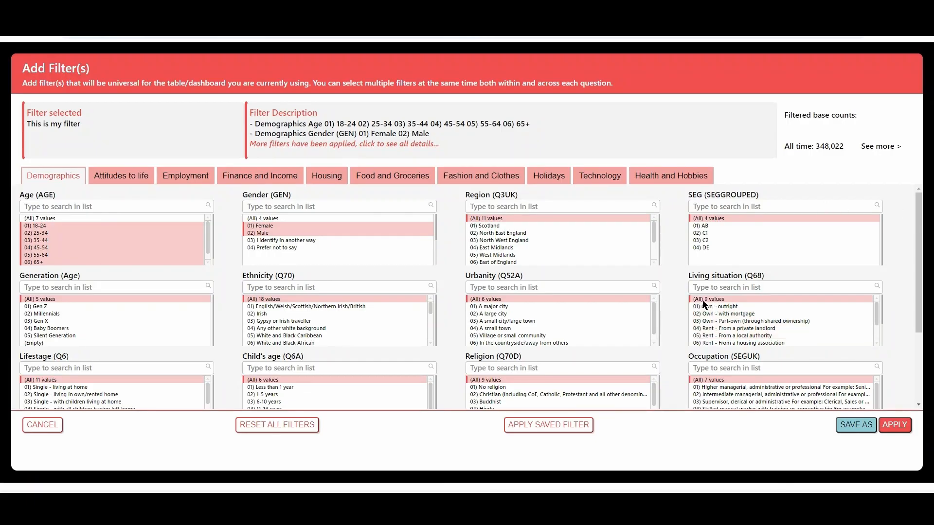
click(507, 234)
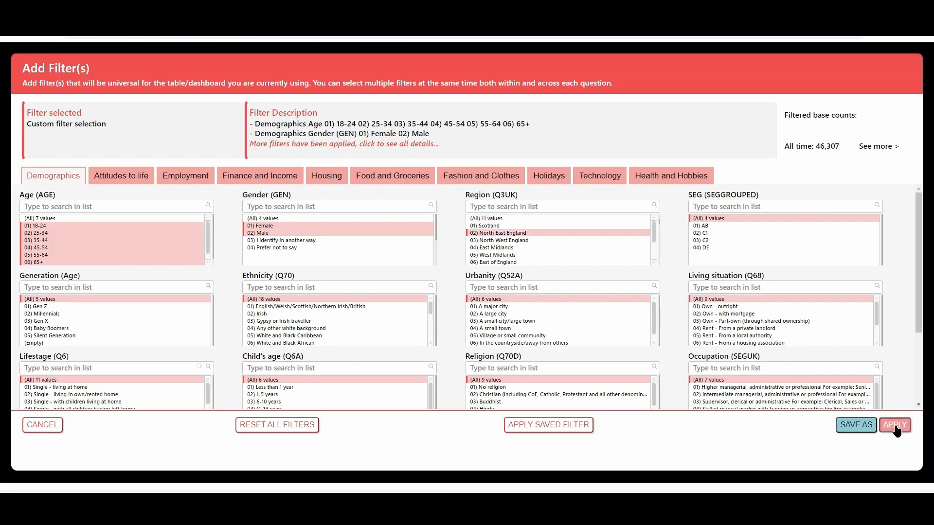
click(895, 425)
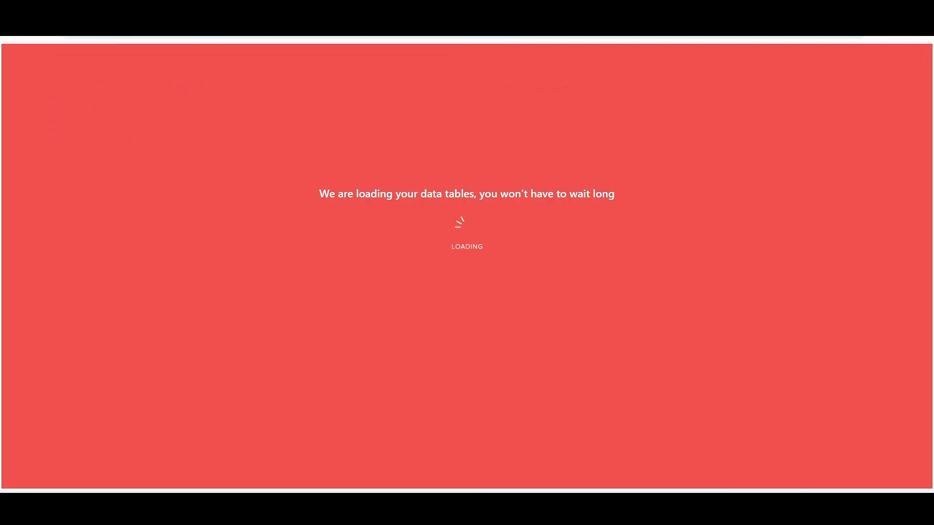